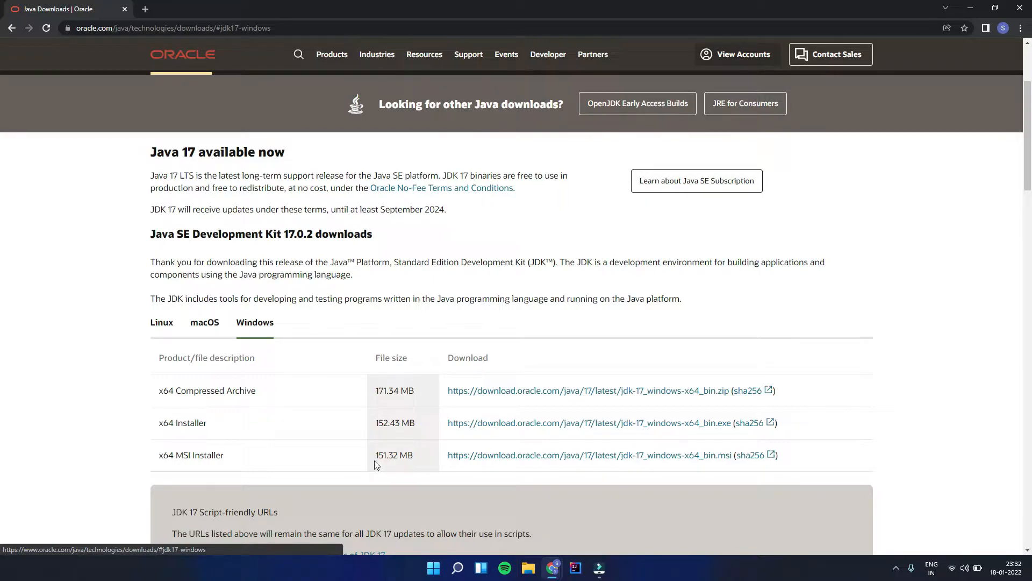
Step: Download the Windows x64 Installer for JDK 17 and launch it from the desktop
{"action": "left_click", "coordinate": [517, 425]}
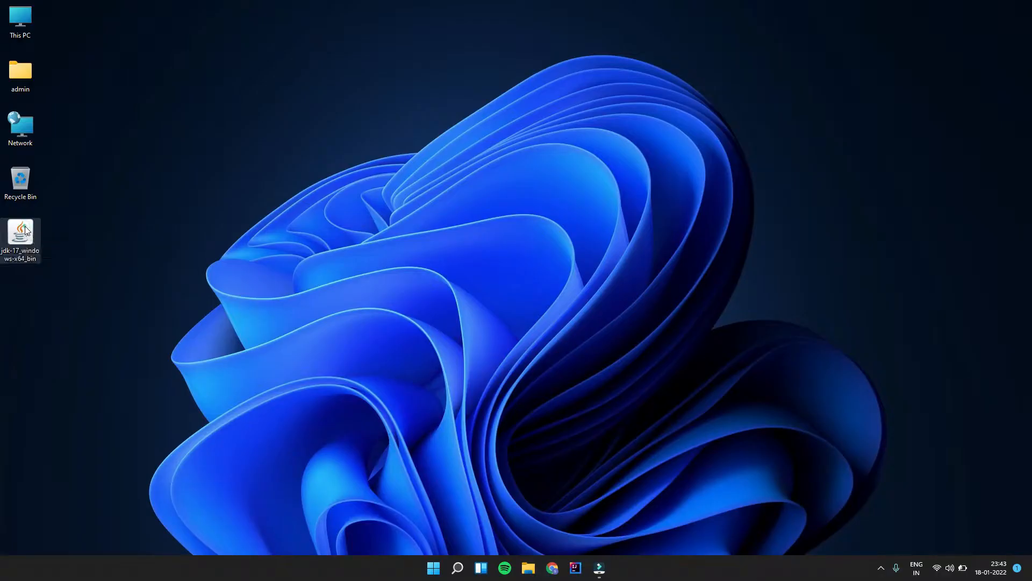
{"action": "left_click_drag", "start_coordinate": [20, 230], "coordinate": [202, 87]}
{"action": "double_click", "coordinate": [193, 77]}
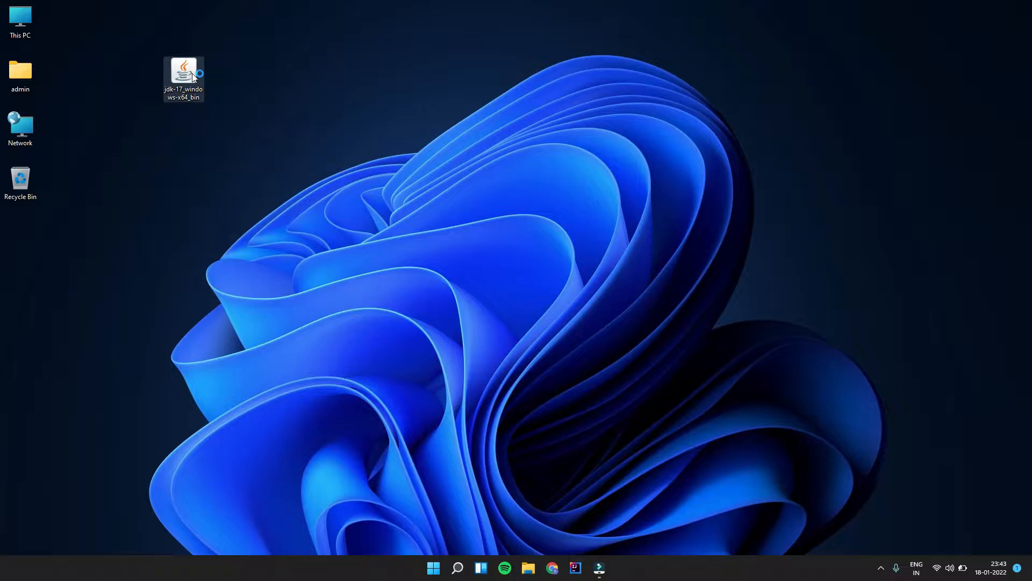
Step: Allow the installer to run and install Java SE Development Kit 17.0.2 in the default destination folder, closing the finished wizard
{"action": "left_click", "coordinate": [548, 294]}
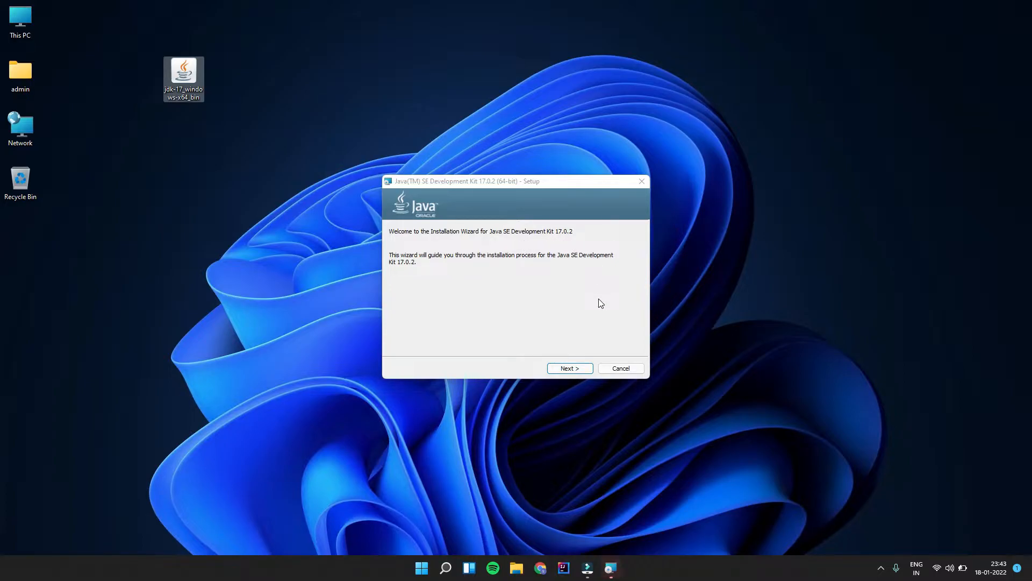
{"action": "left_click", "coordinate": [570, 368]}
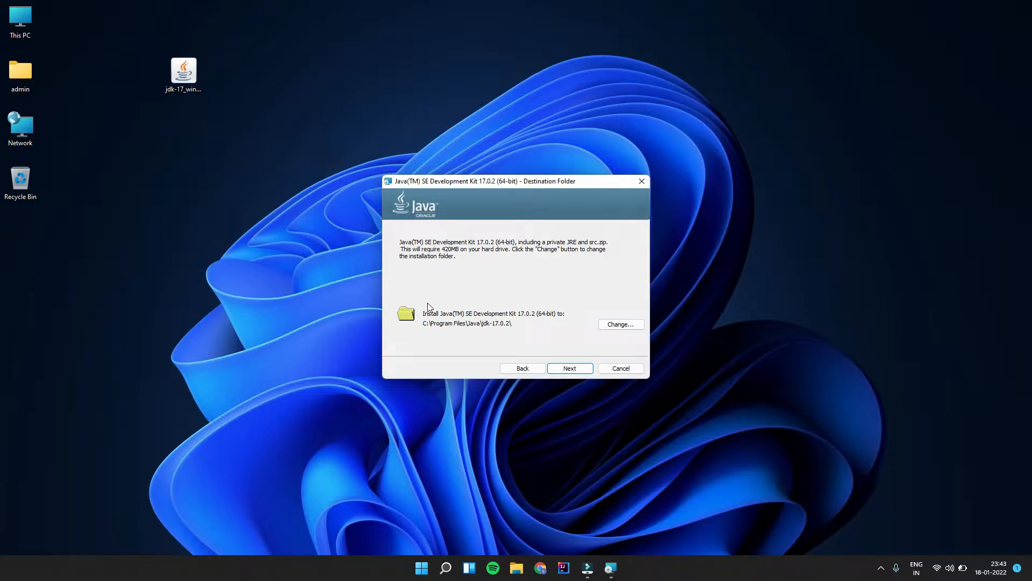
{"action": "left_click", "coordinate": [568, 368]}
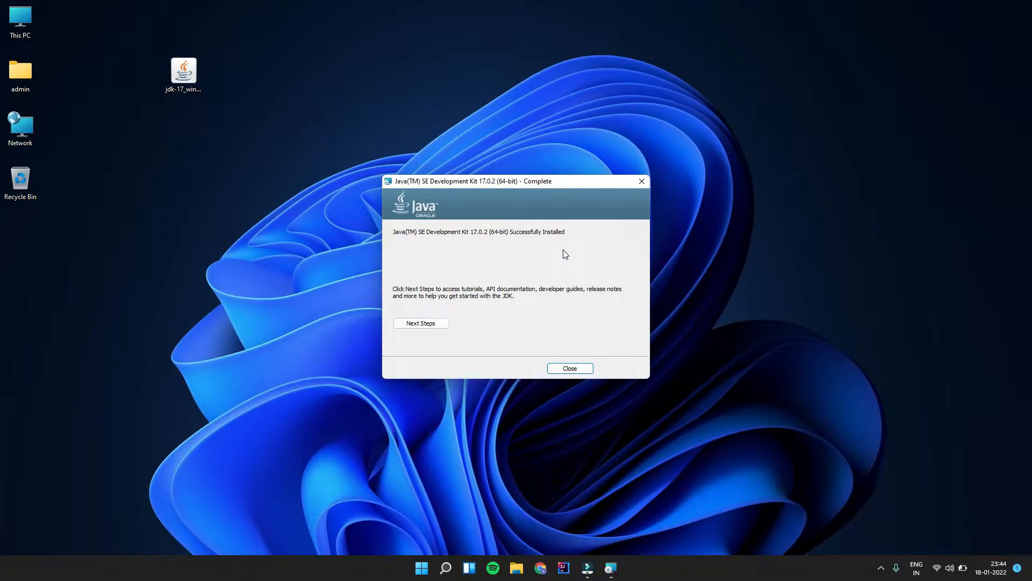
{"action": "left_click", "coordinate": [577, 369]}
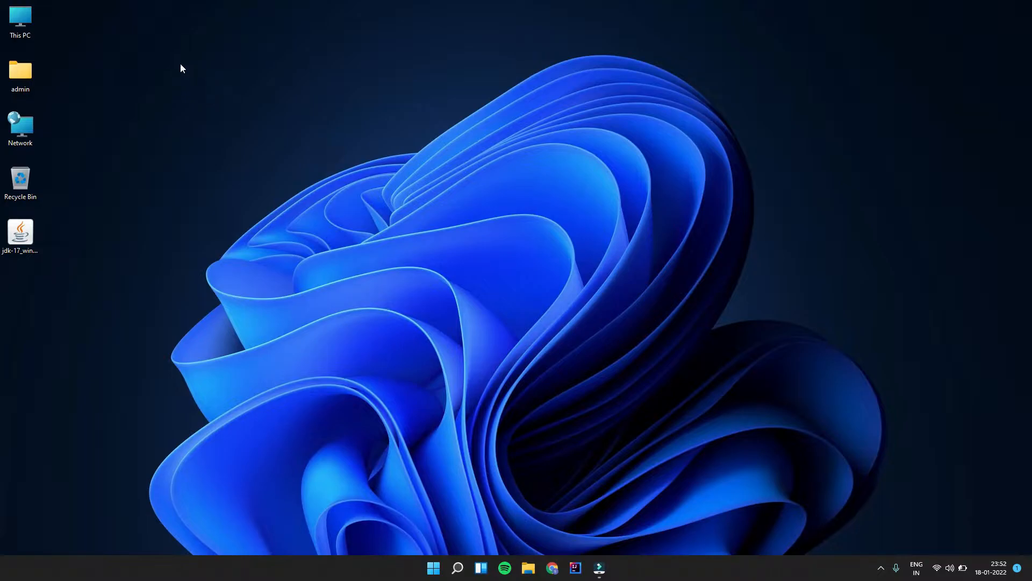
Step: In File Explorer, open C:\Program Files\Java\jdk-17.0.2\bin and copy the folder's path
{"action": "double_click", "coordinate": [30, 24]}
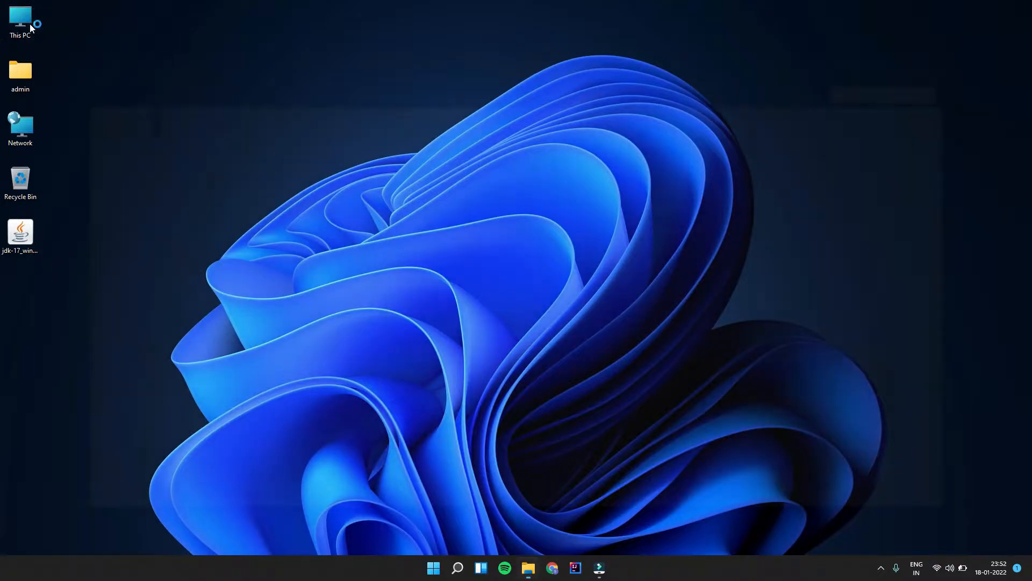
{"action": "double_click", "coordinate": [165, 144]}
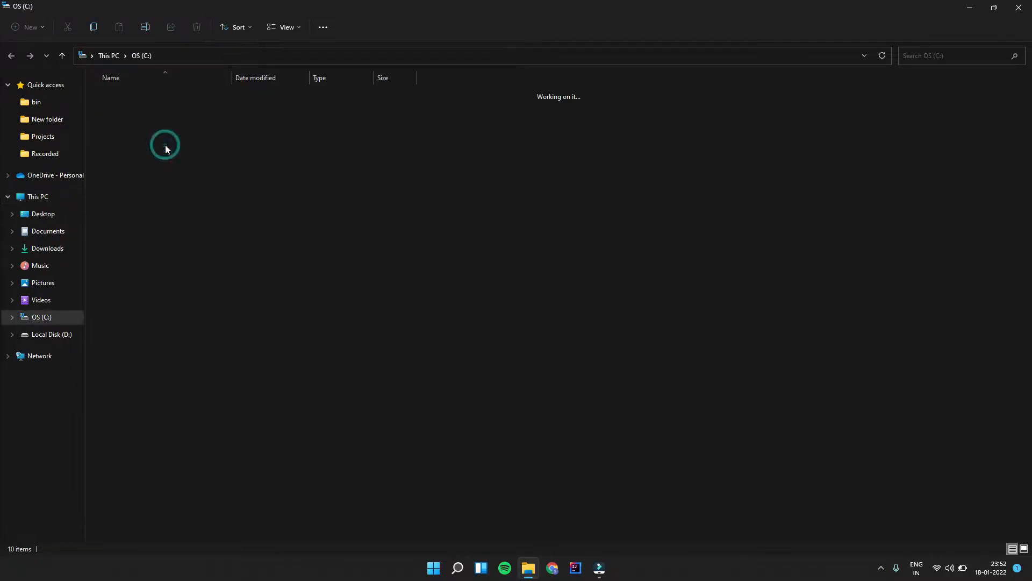
{"action": "double_click", "coordinate": [142, 159]}
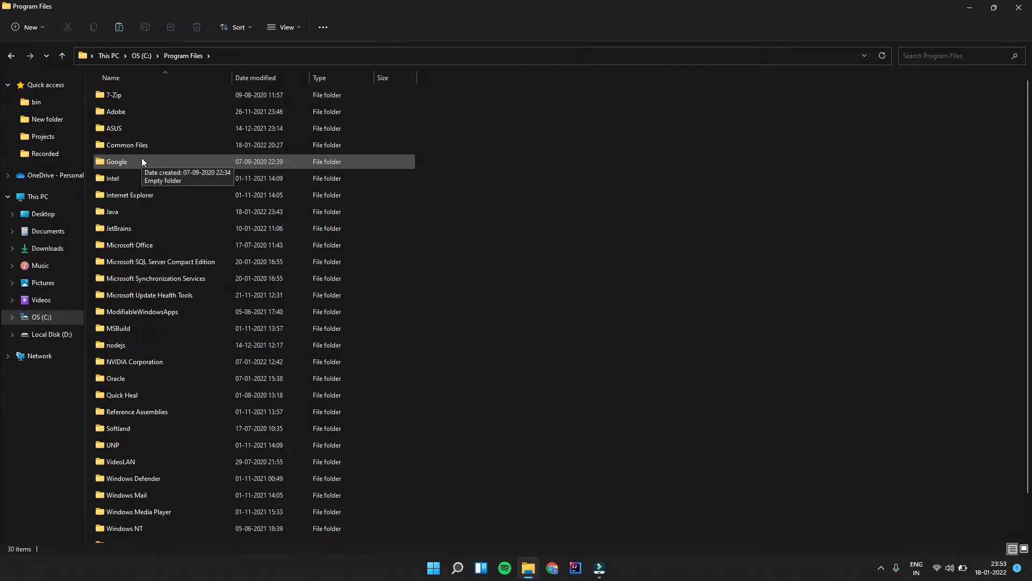
{"action": "double_click", "coordinate": [118, 211]}
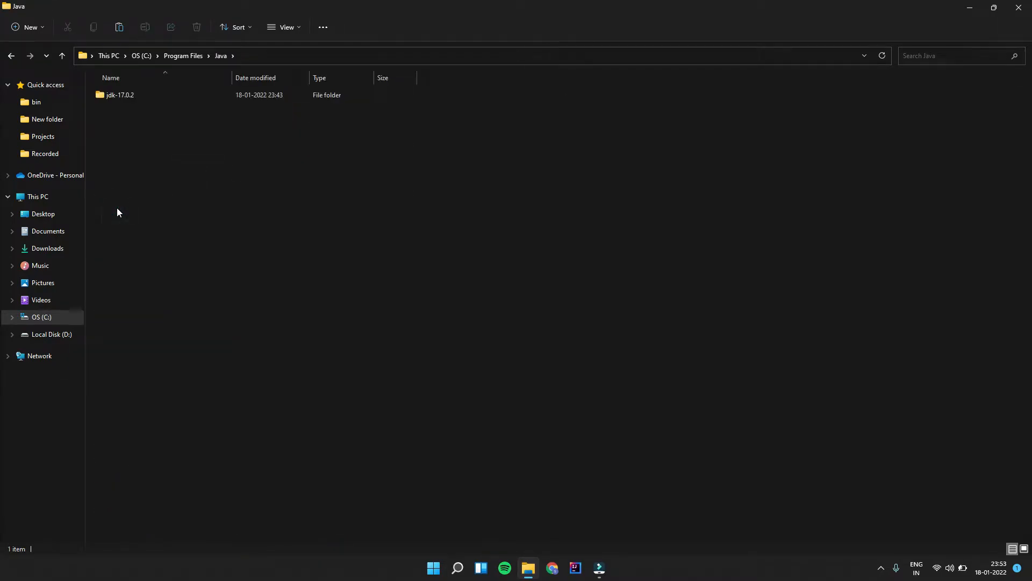
{"action": "double_click", "coordinate": [125, 98]}
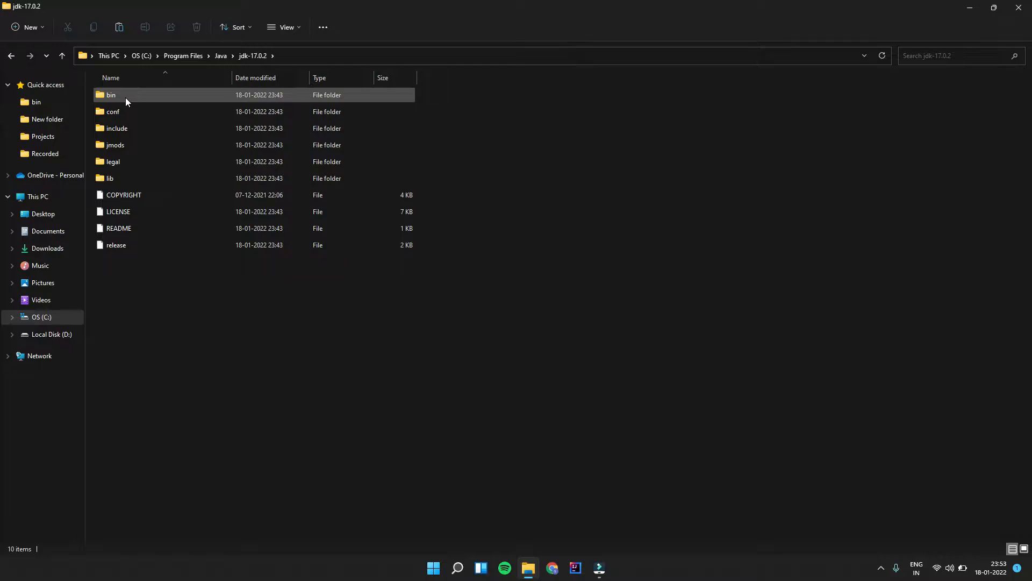
{"action": "double_click", "coordinate": [109, 97]}
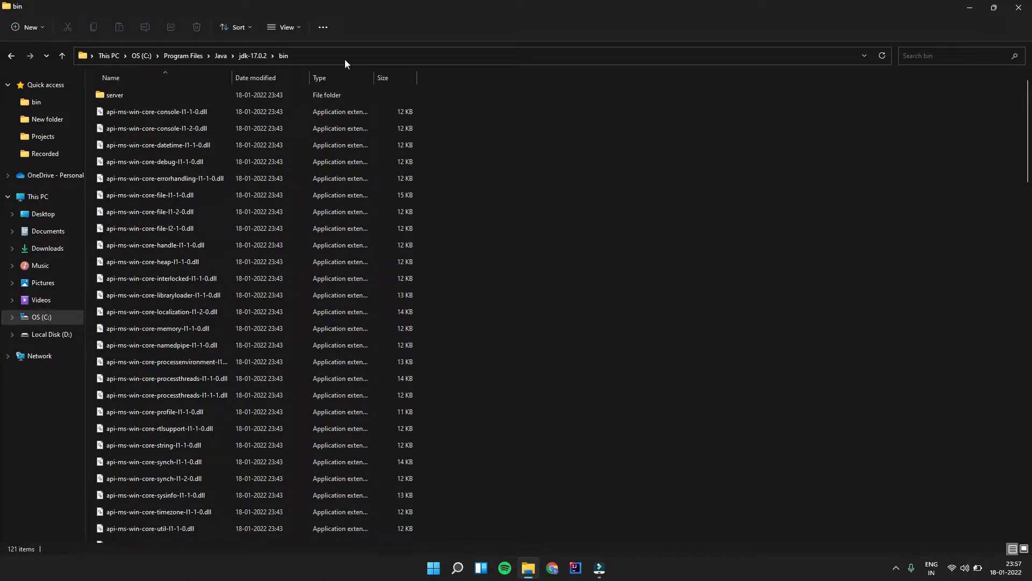
{"action": "left_click", "coordinate": [341, 56]}
{"action": "key", "text": "ctrl+c"}
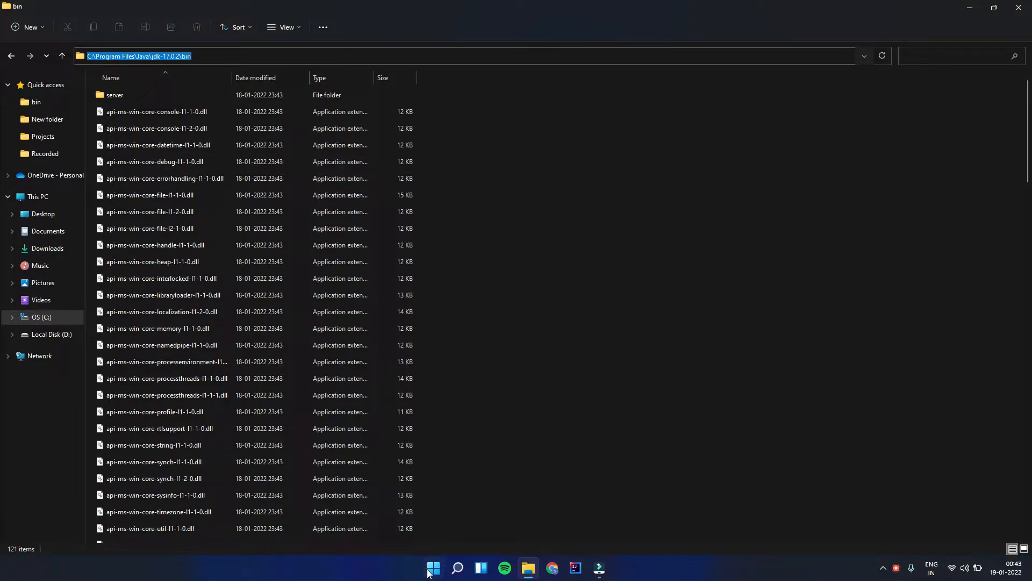
Step: In Windows Settings, search for "envi", open the system environment variables entry and bring up the Environment Variables dialog
{"action": "left_click", "coordinate": [433, 568]}
{"action": "left_click", "coordinate": [439, 296]}
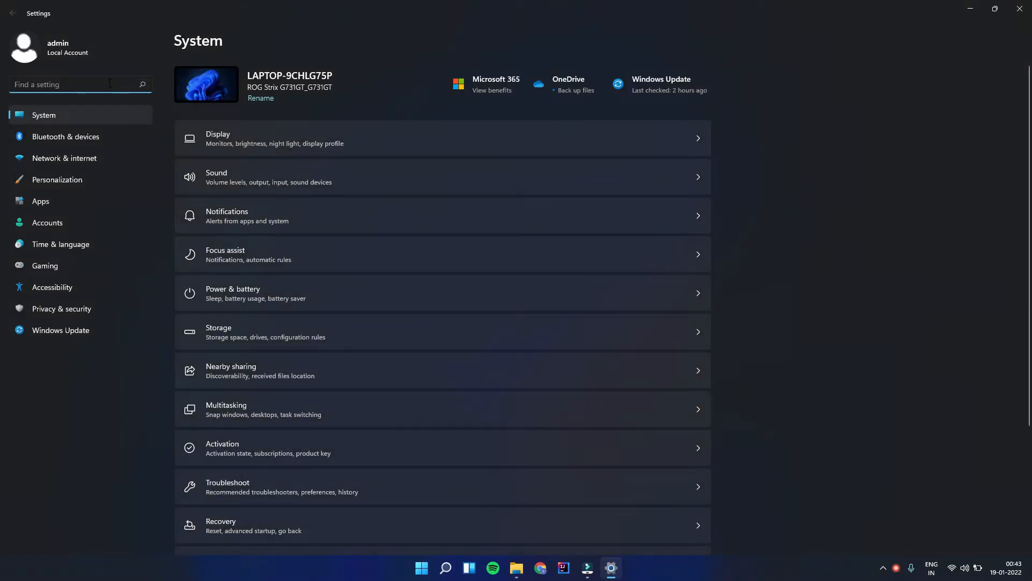
{"action": "left_click", "coordinate": [110, 83]}
{"action": "type", "text": "envio"}
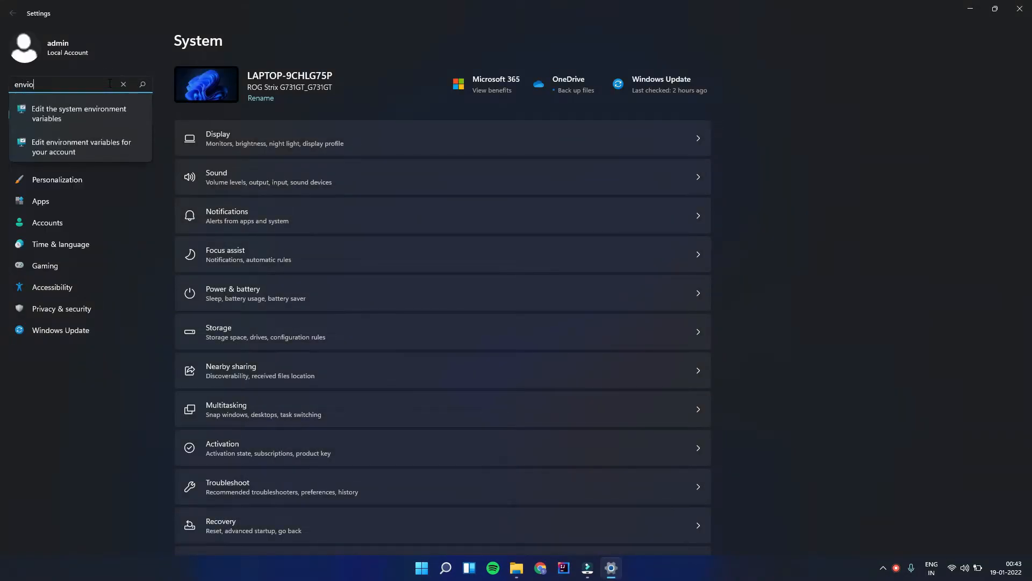
{"action": "key", "text": "BackSpace"}
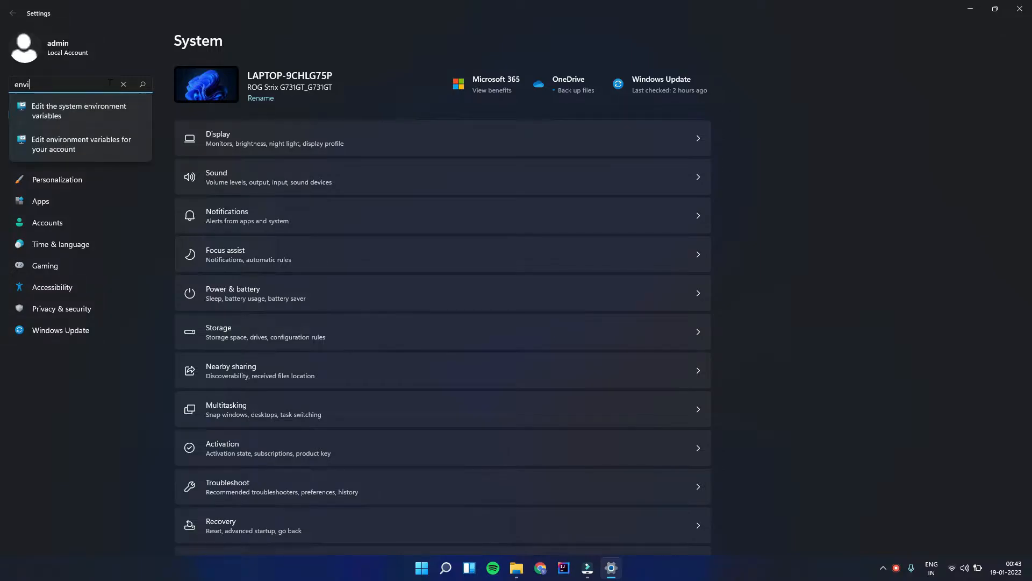
{"action": "left_click", "coordinate": [98, 112]}
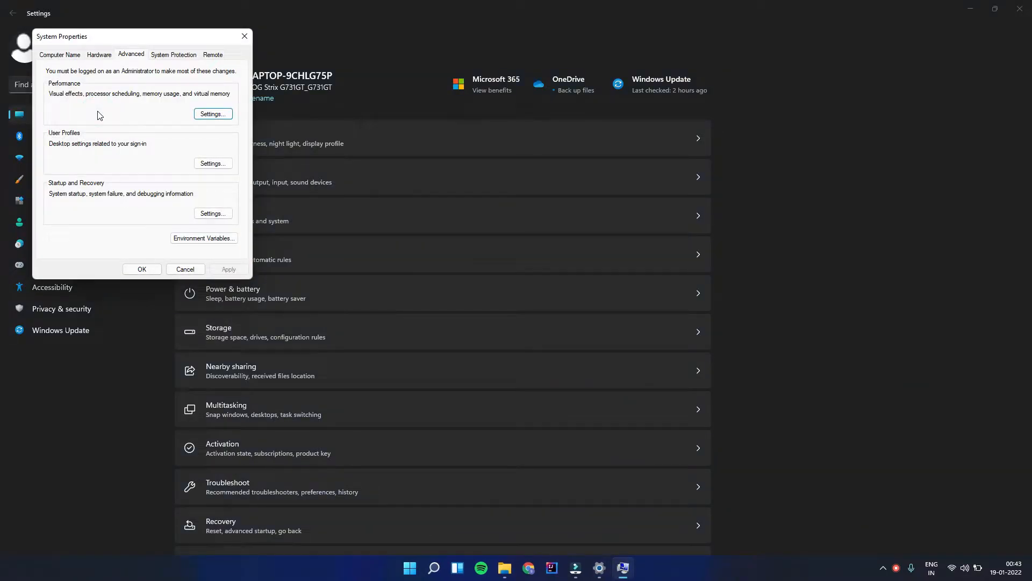
{"action": "left_click", "coordinate": [181, 238]}
{"action": "left_click_drag", "start_coordinate": [495, 132], "coordinate": [411, 46]}
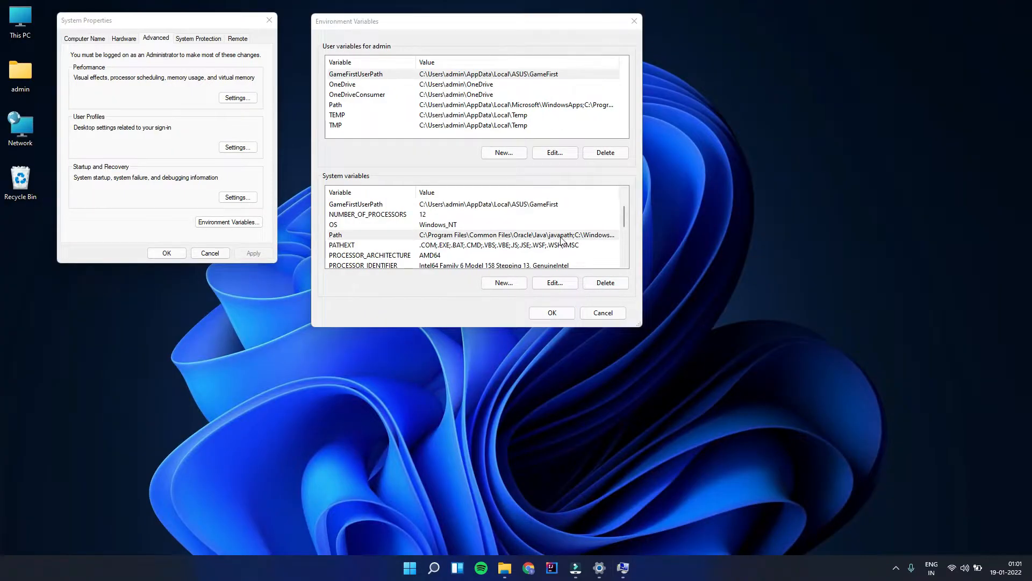
Step: Add C:\Program Files\Java\jdk-17.0.2\bin as a new entry in the system Path variable and confirm
{"action": "left_click", "coordinate": [561, 236]}
{"action": "left_click", "coordinate": [563, 283]}
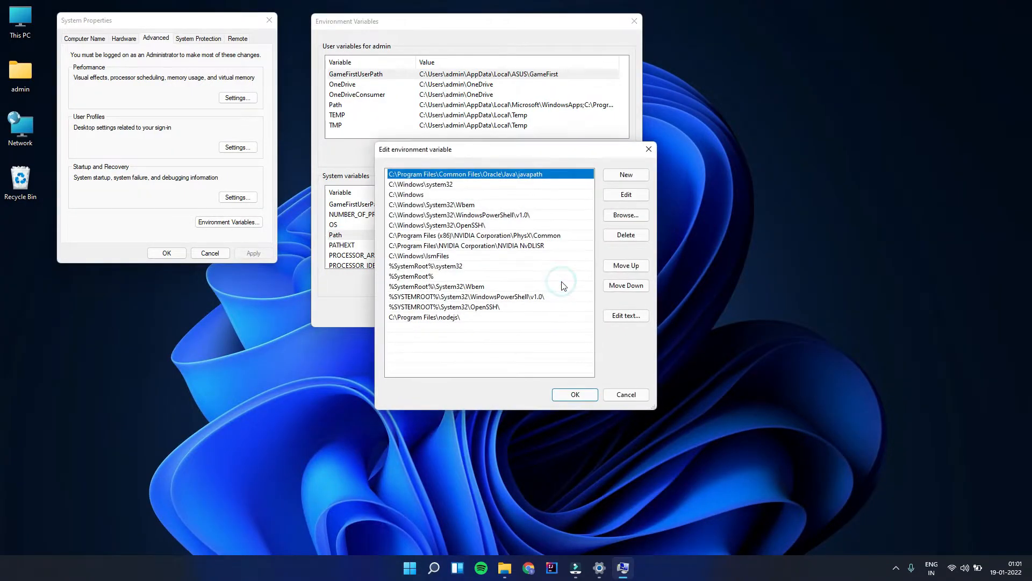
{"action": "left_click", "coordinate": [625, 177]}
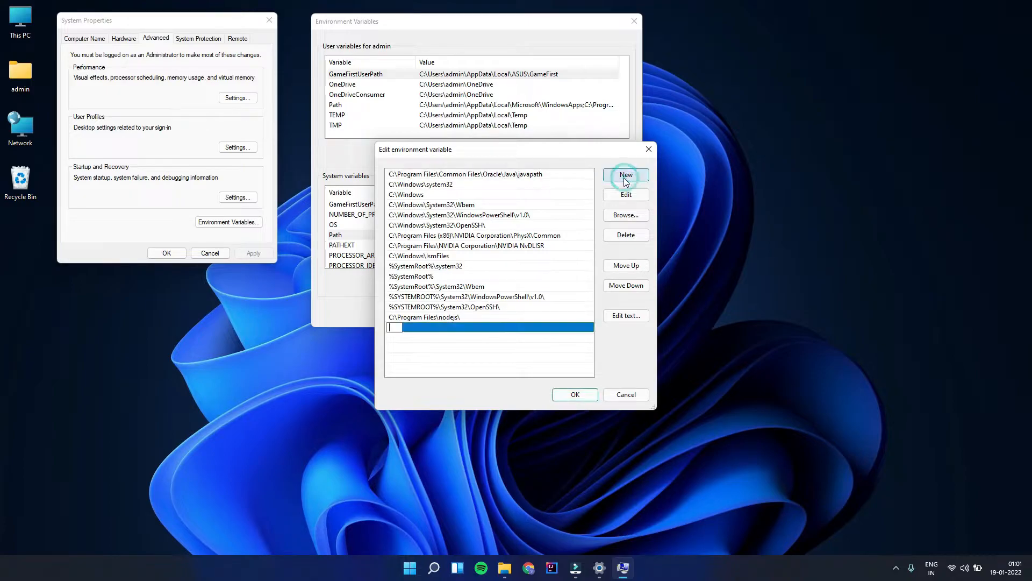
{"action": "key", "text": "ctrl+v"}
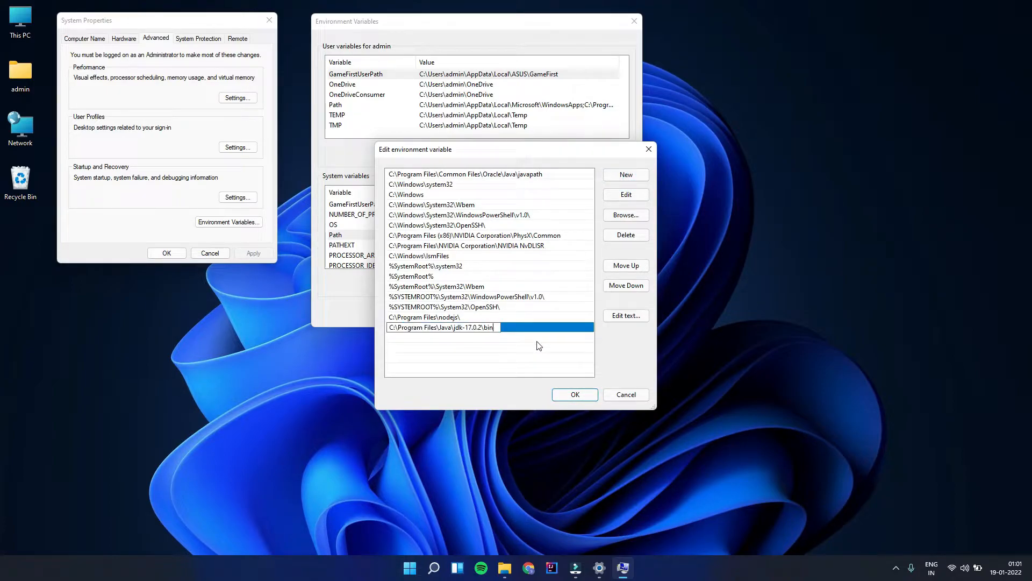
{"action": "key", "text": "Return"}
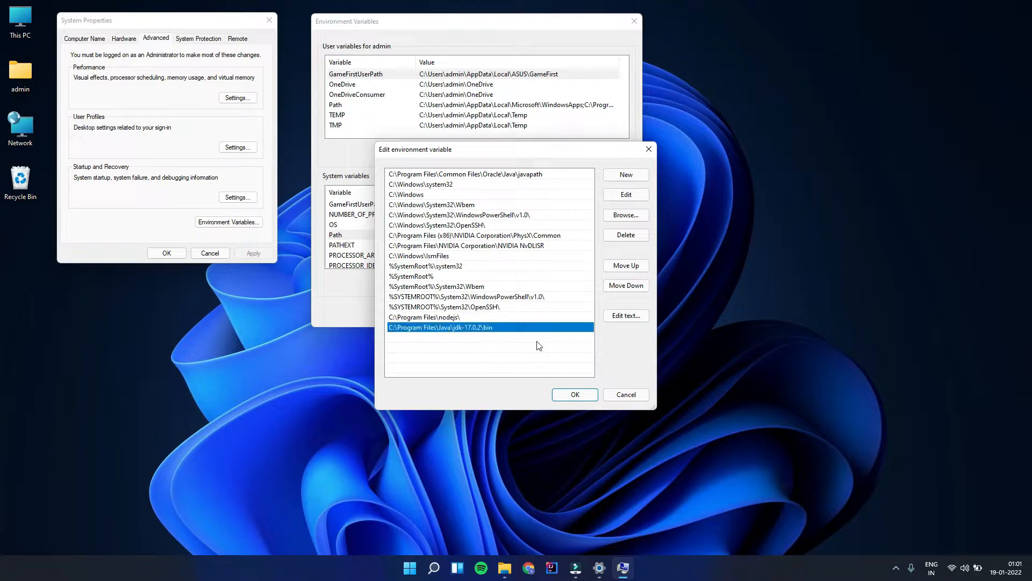
{"action": "left_click", "coordinate": [586, 397]}
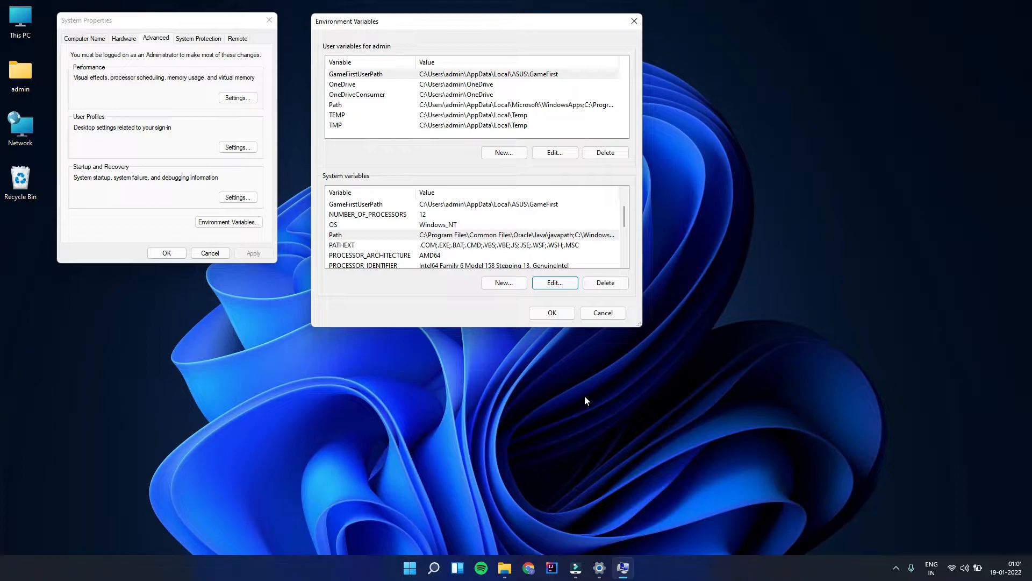
Step: Start a new system variable and name it JAVA_HOME
{"action": "left_click", "coordinate": [502, 287]}
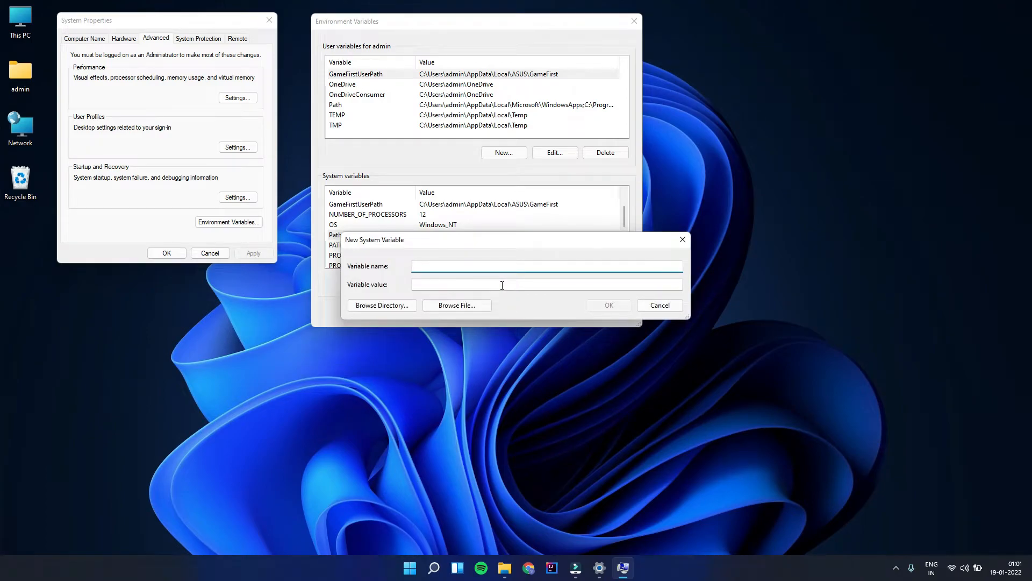
{"action": "type", "text": "JAVA_HOME"}
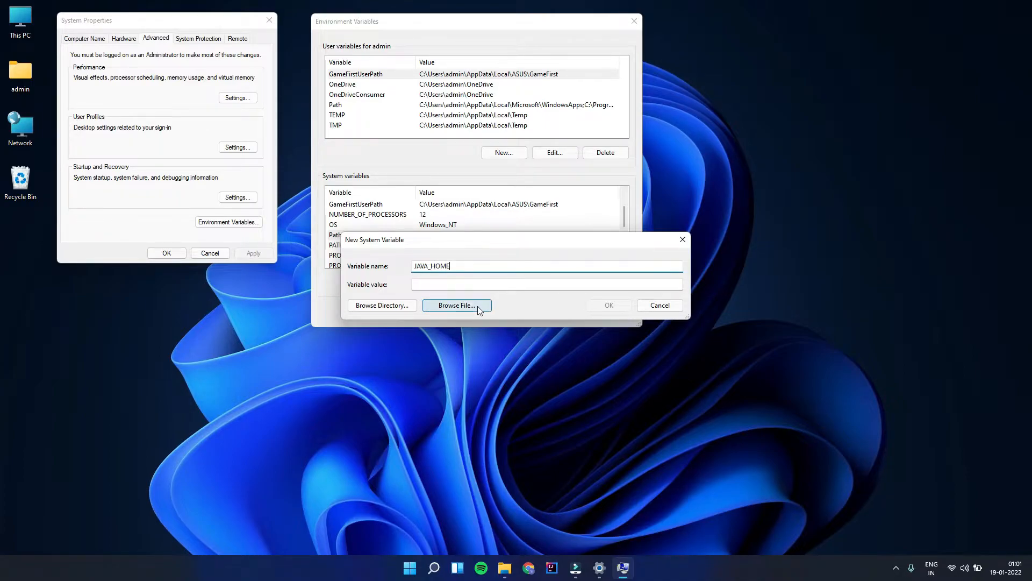
{"action": "left_click", "coordinate": [457, 285]}
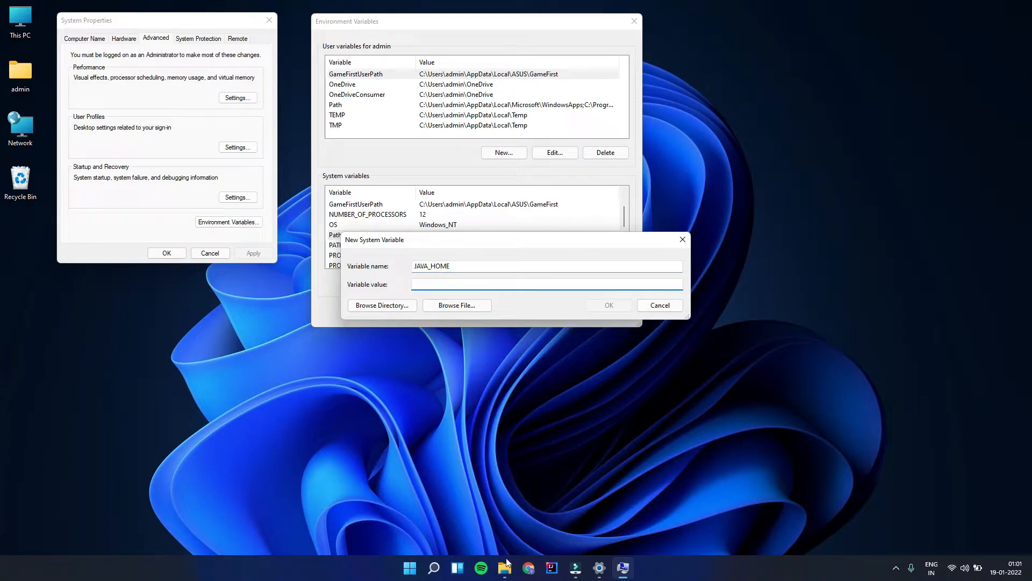
Step: Switch to File Explorer, go back to the jdk-17.0.2 folder and copy its path, then minimize the window
{"action": "mouse_move", "coordinate": [507, 560]}
{"action": "left_click", "coordinate": [505, 513]}
{"action": "left_click", "coordinate": [12, 56]}
{"action": "left_click", "coordinate": [285, 57]}
{"action": "key", "text": "ctrl+c"}
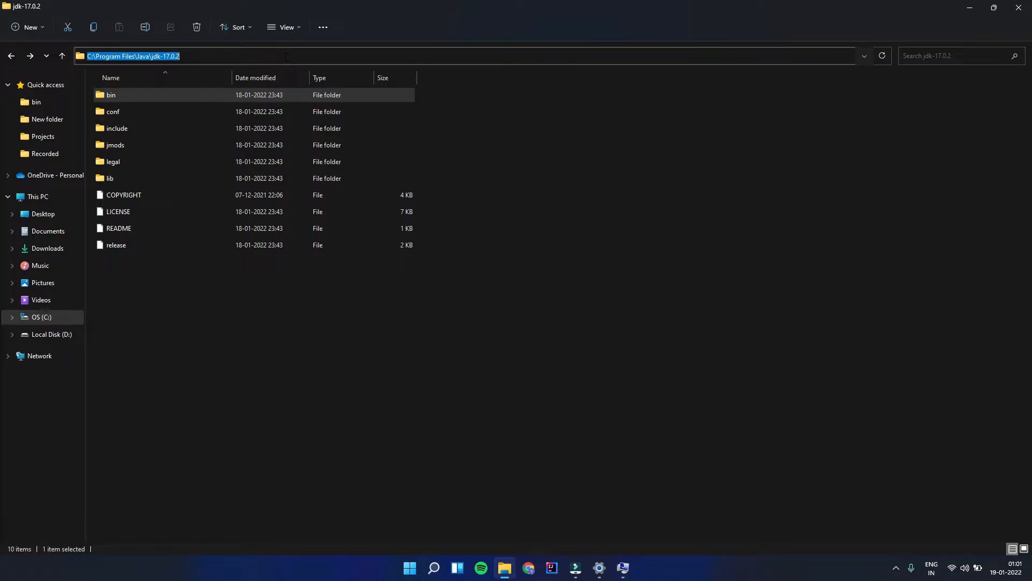
{"action": "left_click", "coordinate": [969, 8]}
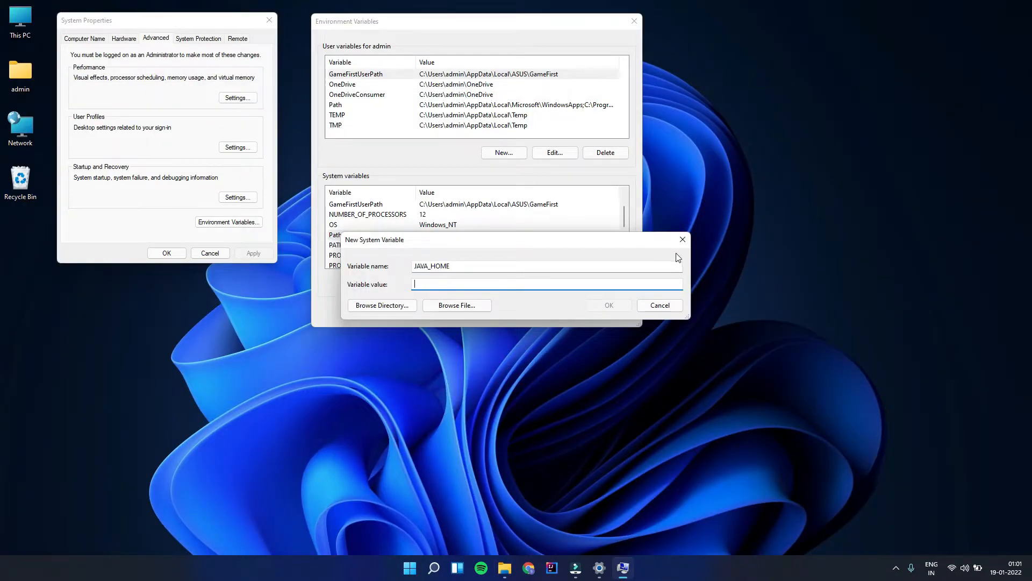
Step: Set the JAVA_HOME value to C:\Program Files\Java\jdk-17.0.2 and confirm all the open system dialogs
{"action": "left_click", "coordinate": [499, 285]}
{"action": "key", "text": "ctrl+v"}
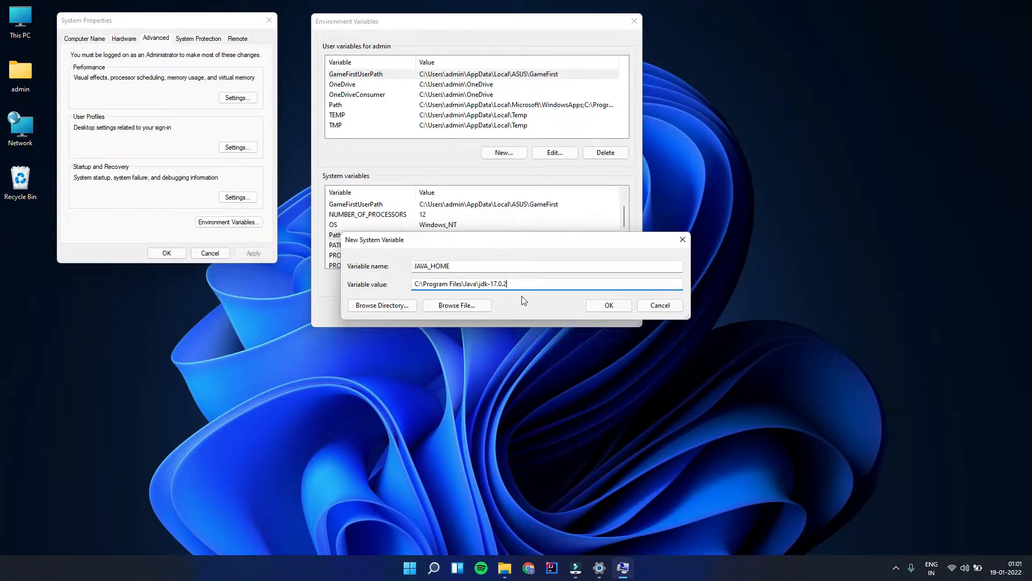
{"action": "left_click", "coordinate": [622, 307]}
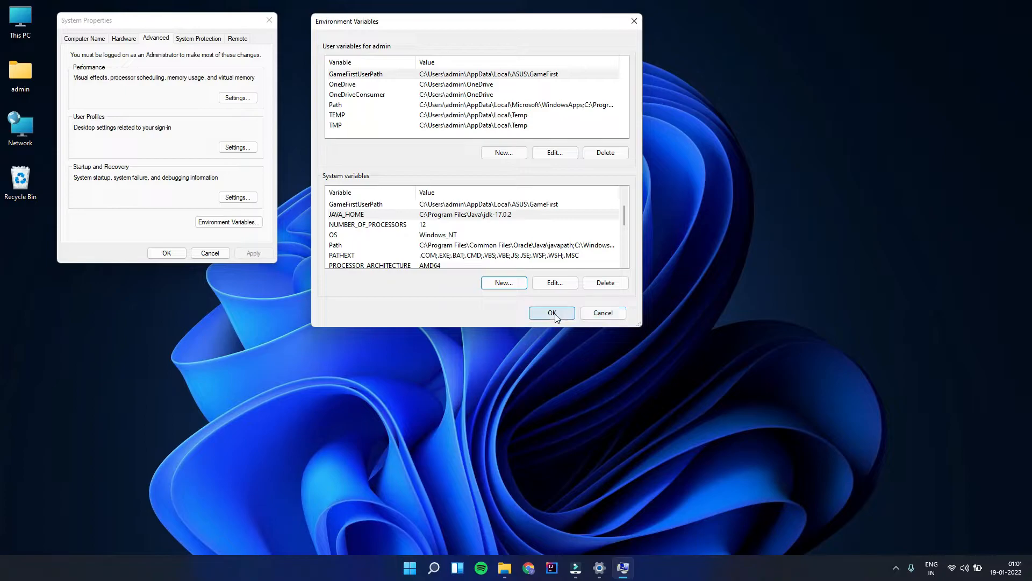
{"action": "left_click", "coordinate": [552, 313]}
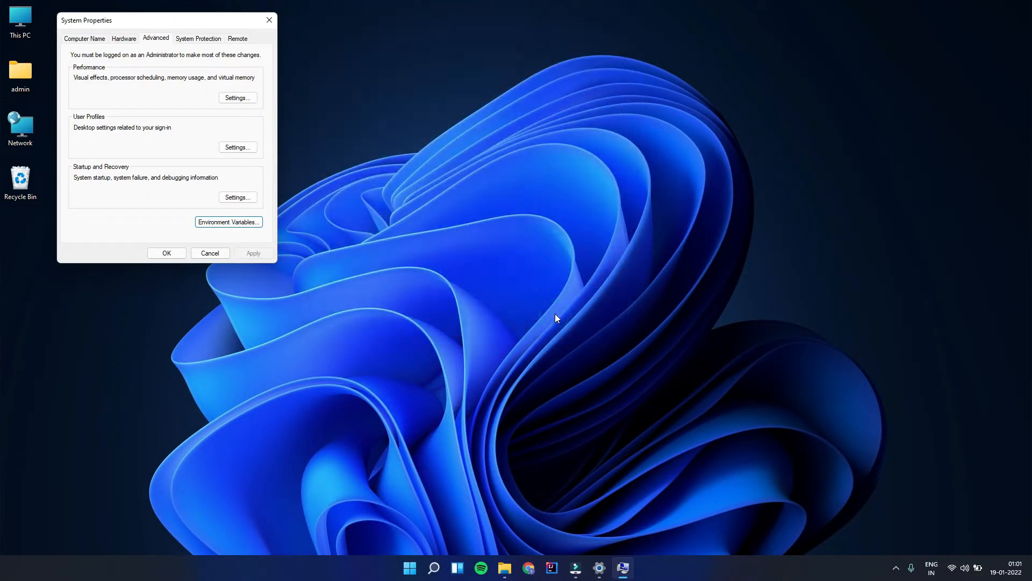
{"action": "left_click", "coordinate": [171, 253]}
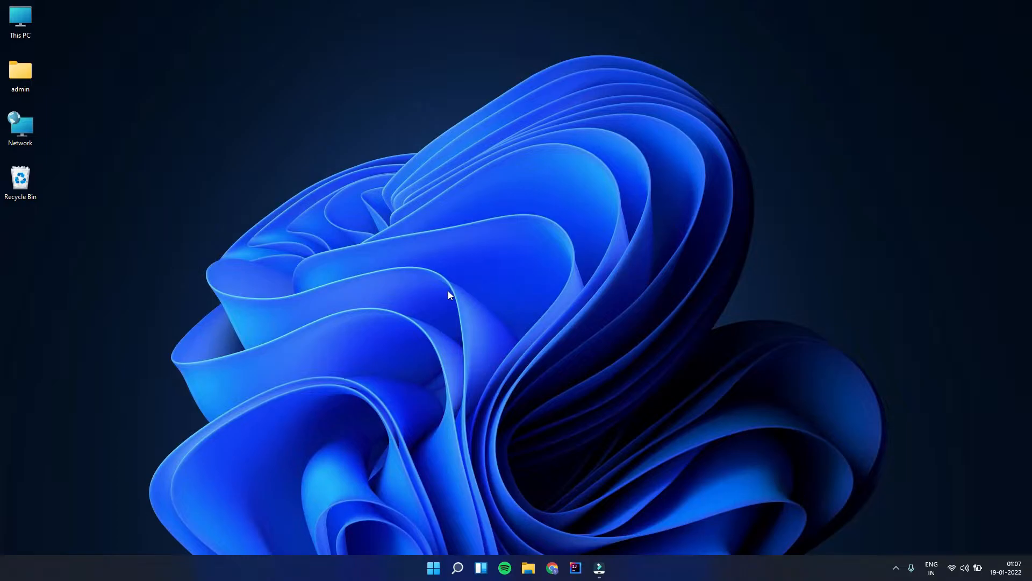
Step: Search Windows for "comm", open Command Prompt and maximize its window
{"action": "left_click", "coordinate": [432, 569]}
{"action": "type", "text": "comm"}
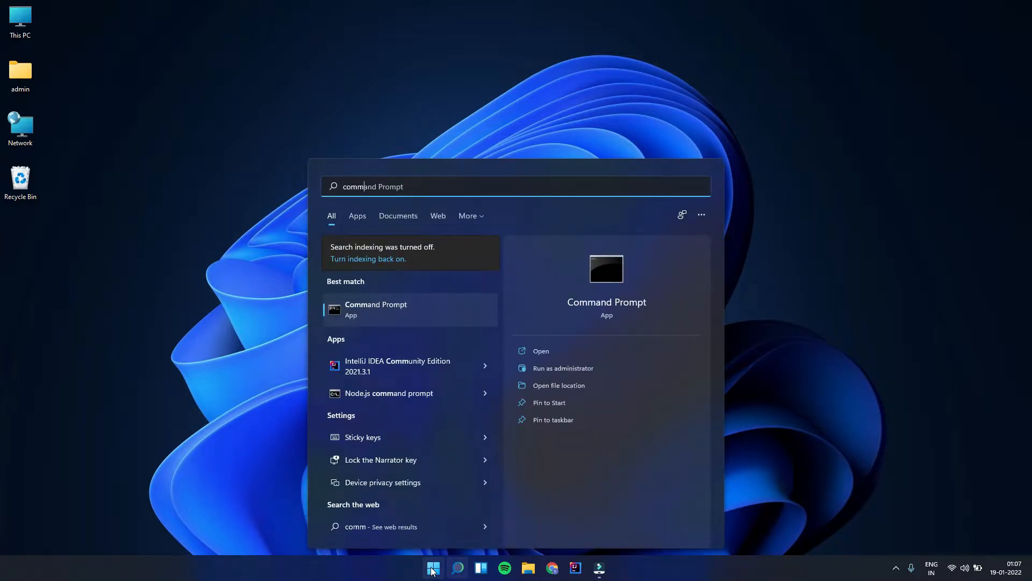
{"action": "left_click", "coordinate": [382, 313]}
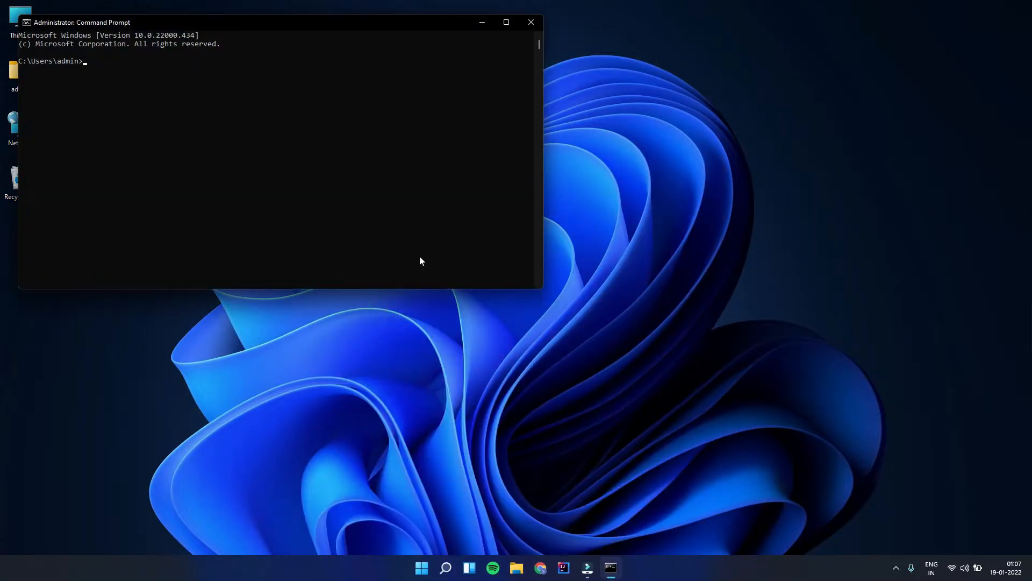
{"action": "left_click", "coordinate": [506, 22]}
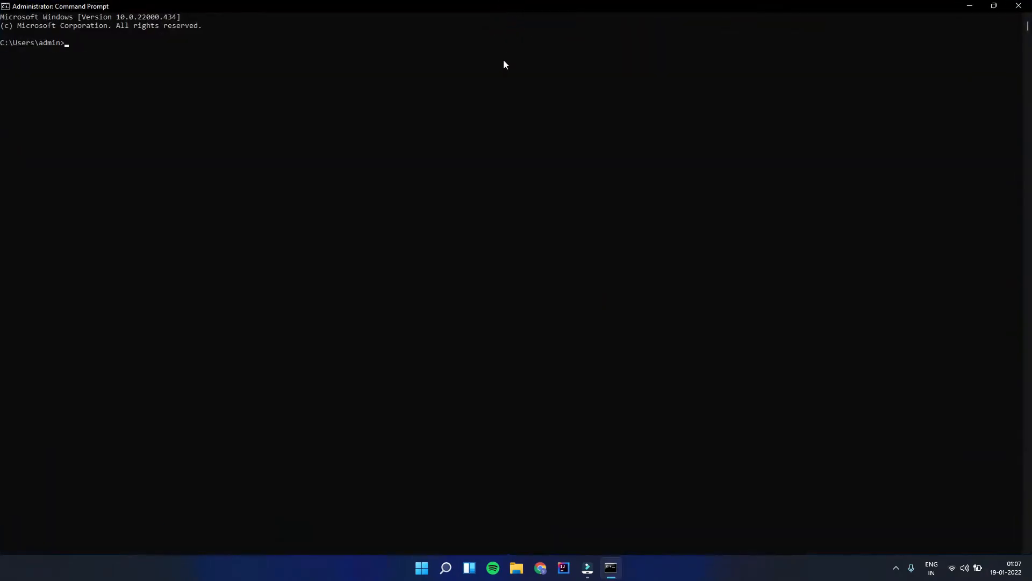
Step: Check the installed Java version with java -version, then close the Command Prompt window
{"action": "type", "text": "java -version"}
{"action": "key", "text": "Return"}
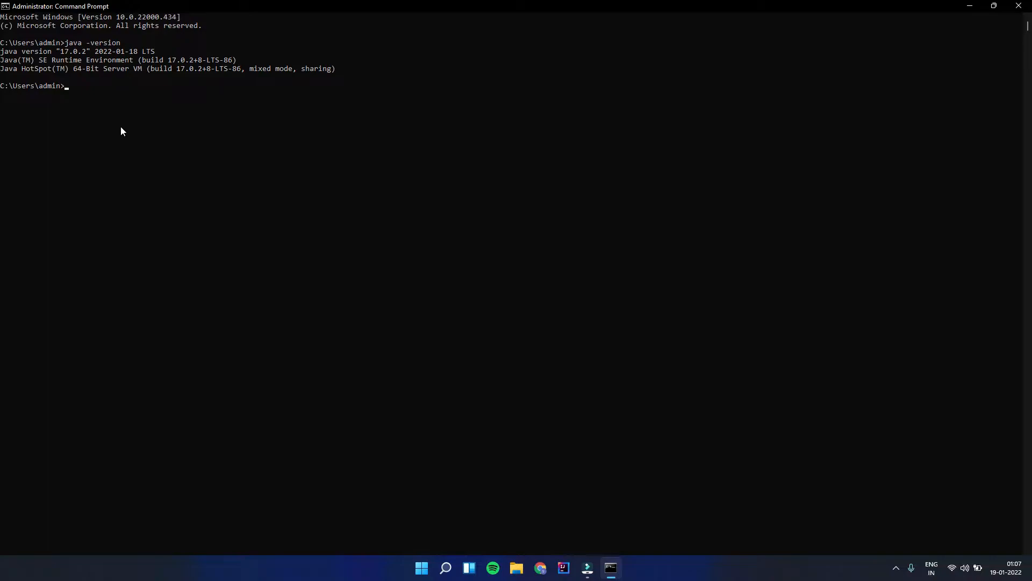
{"action": "left_click", "coordinate": [1018, 6]}
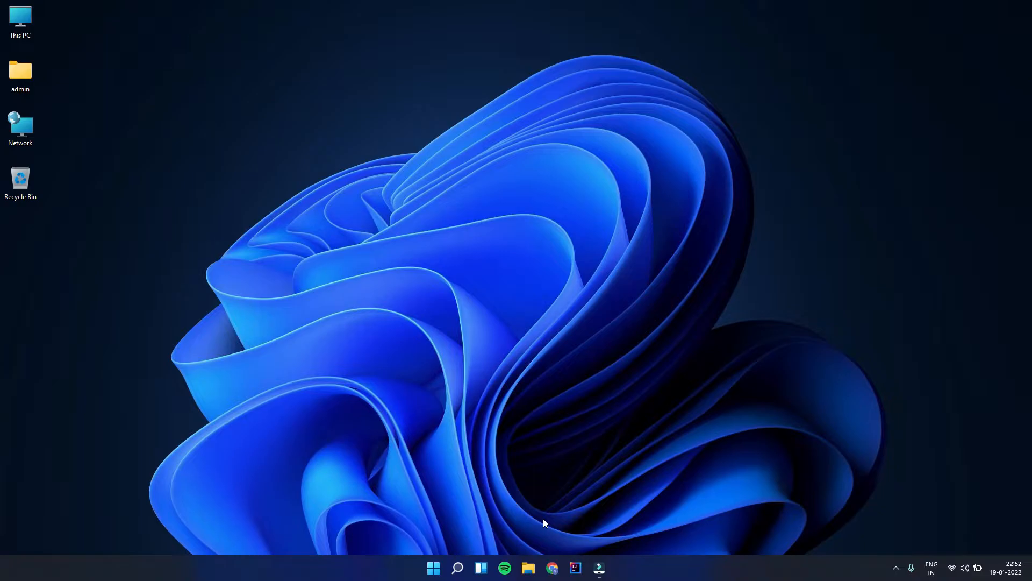
Step: Open Chrome, search Google for "android studio" and open the official Android Studio download page
{"action": "left_click", "coordinate": [552, 568]}
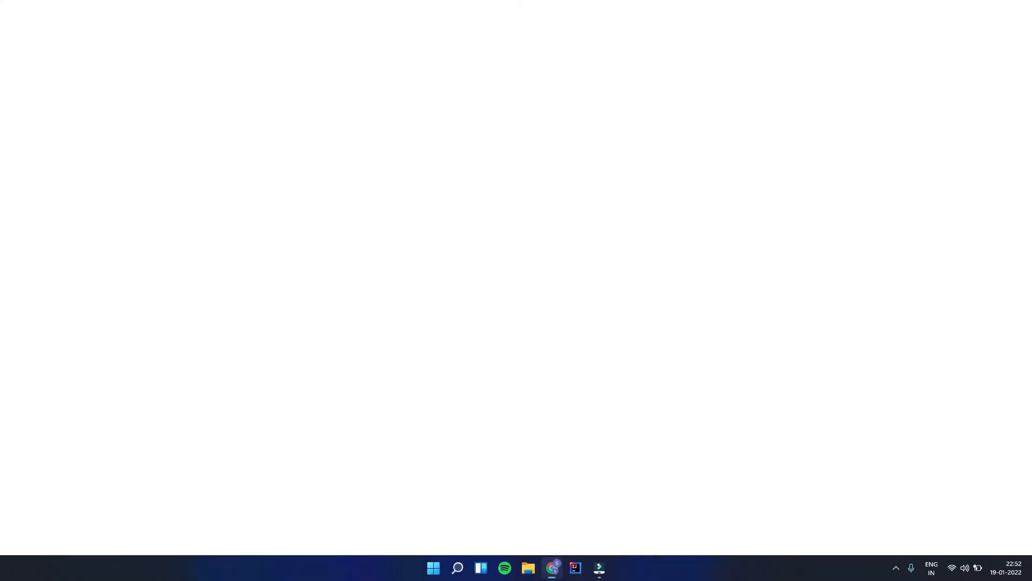
{"action": "type", "text": "Andro"}
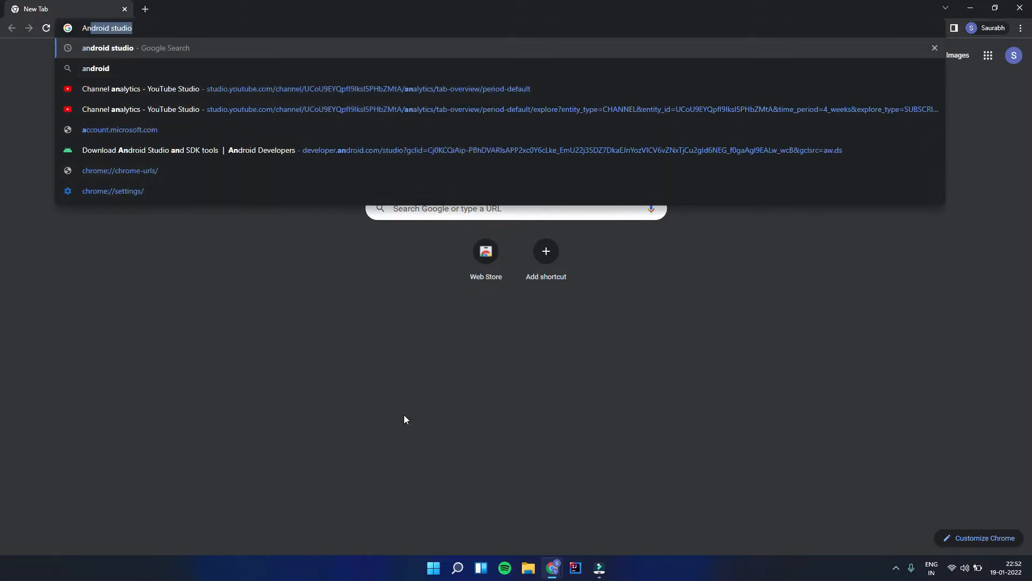
{"action": "type", "text": "id S"}
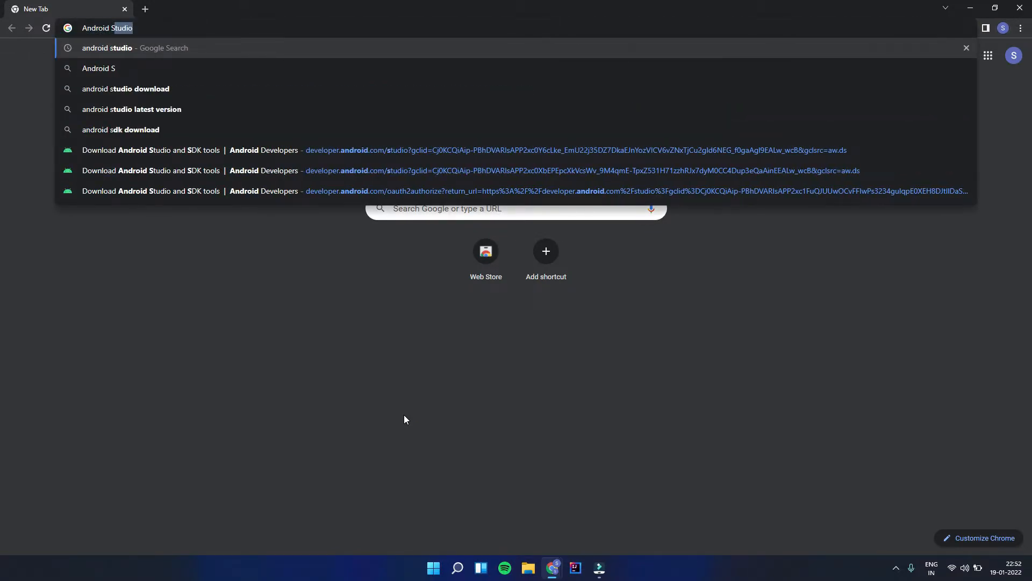
{"action": "key", "text": "Return"}
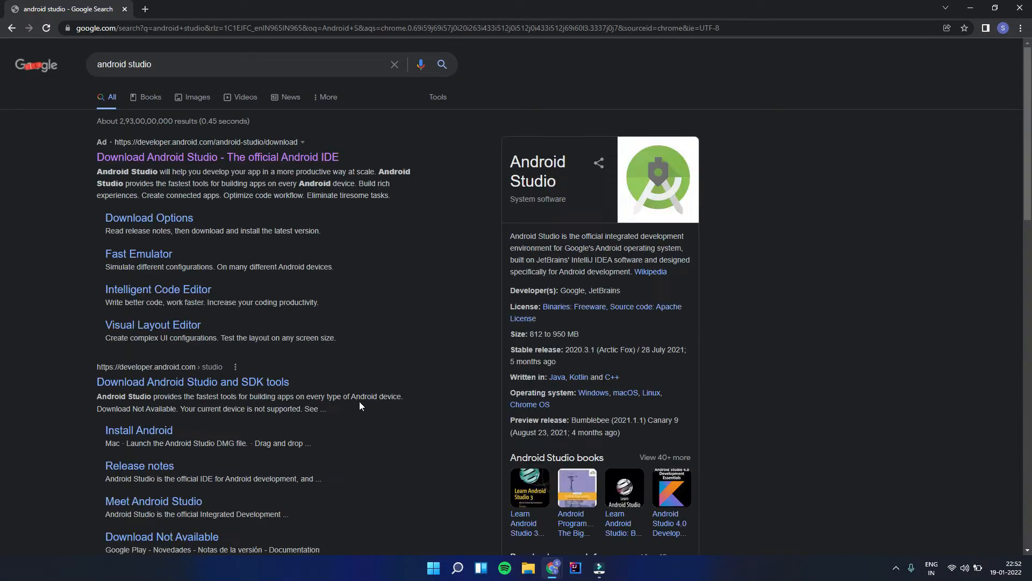
{"action": "left_click", "coordinate": [207, 157]}
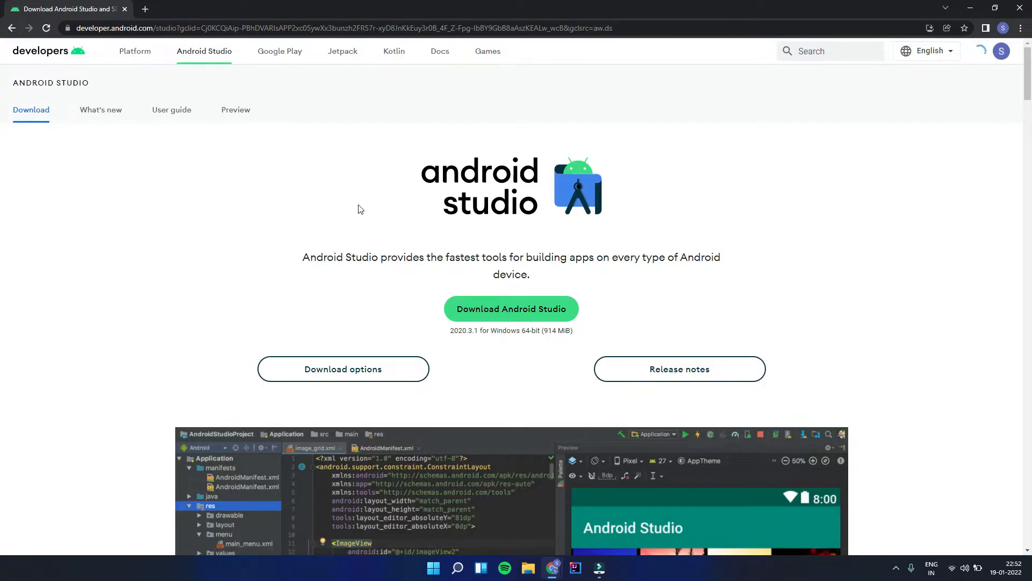
Step: Accept the terms and conditions, download Android Studio 2020.3.1 for Windows and dismiss the badge offer
{"action": "left_click", "coordinate": [482, 305]}
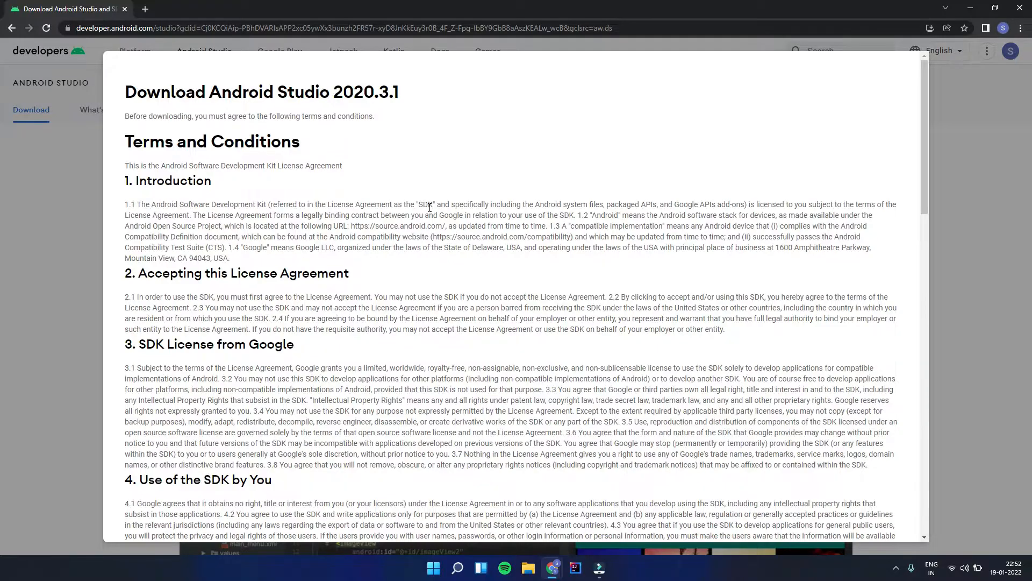
{"action": "scroll", "coordinate": [429, 208], "scroll_direction": "down", "scroll_amount": 18}
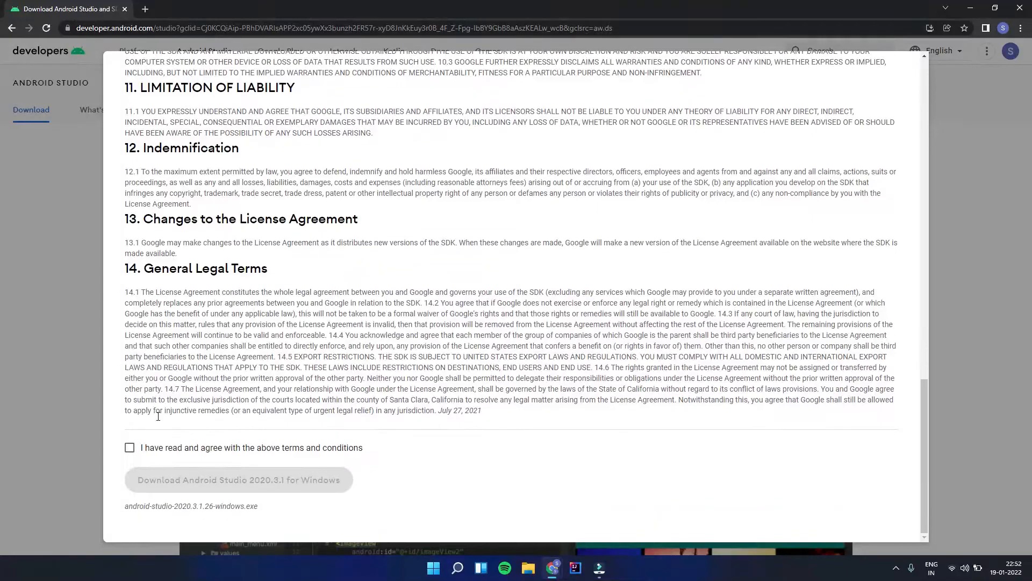
{"action": "left_click", "coordinate": [129, 448]}
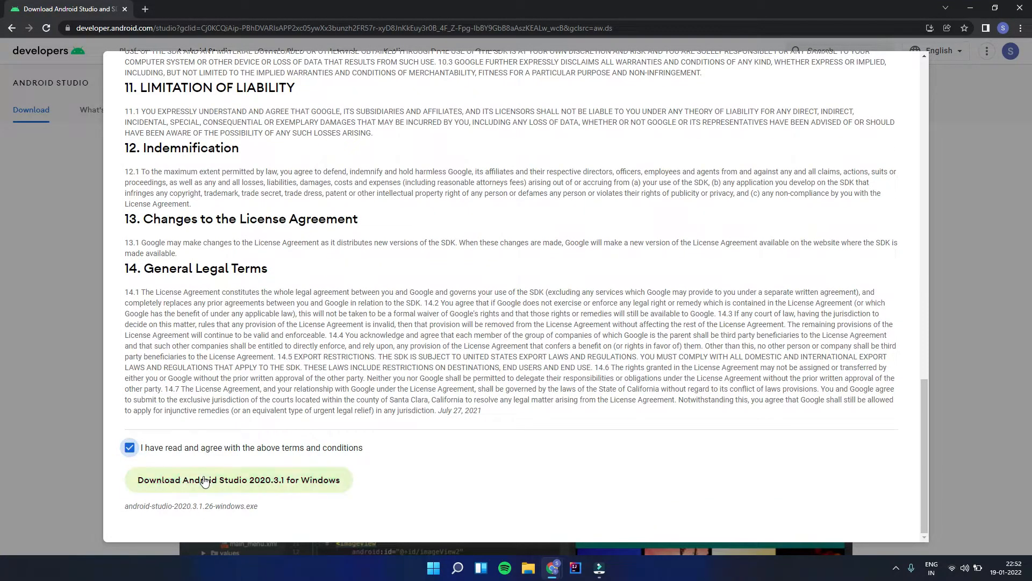
{"action": "left_click", "coordinate": [205, 479]}
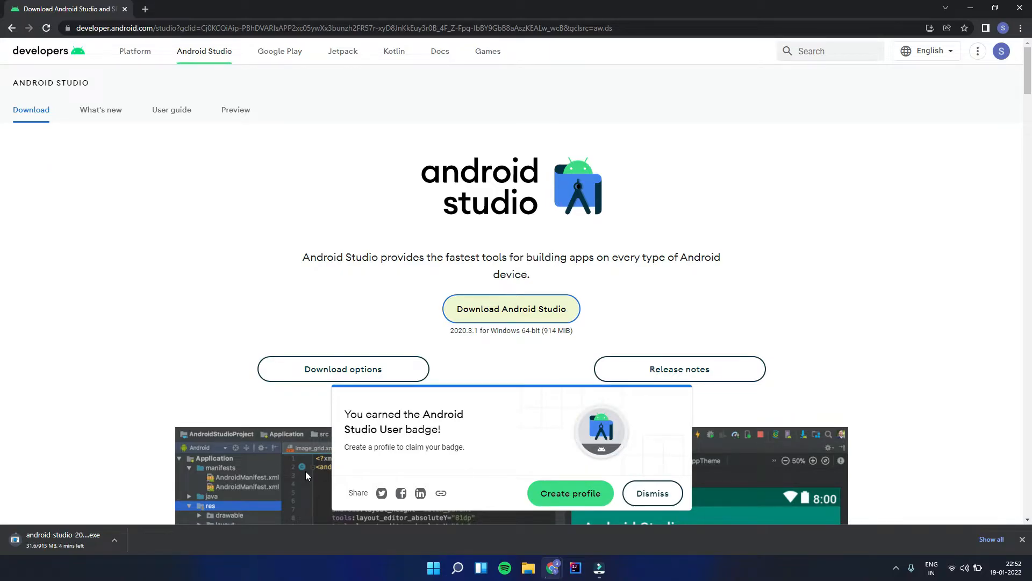
{"action": "left_click", "coordinate": [672, 498]}
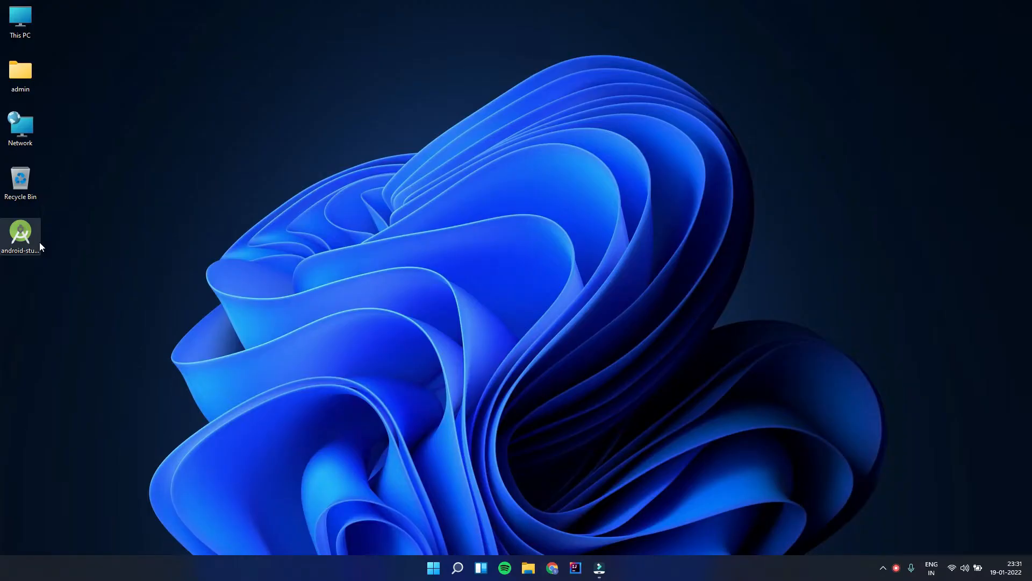
Step: Move the Android Studio installer beside the admin folder on the desktop and run it, allowing the security prompt
{"action": "left_click_drag", "start_coordinate": [34, 245], "coordinate": [112, 79]}
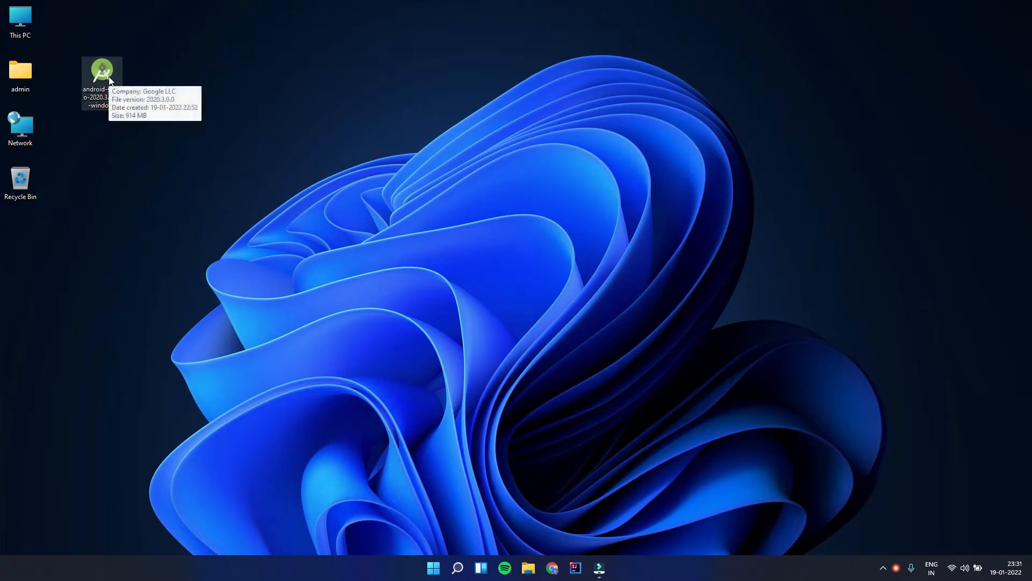
{"action": "double_click", "coordinate": [109, 79]}
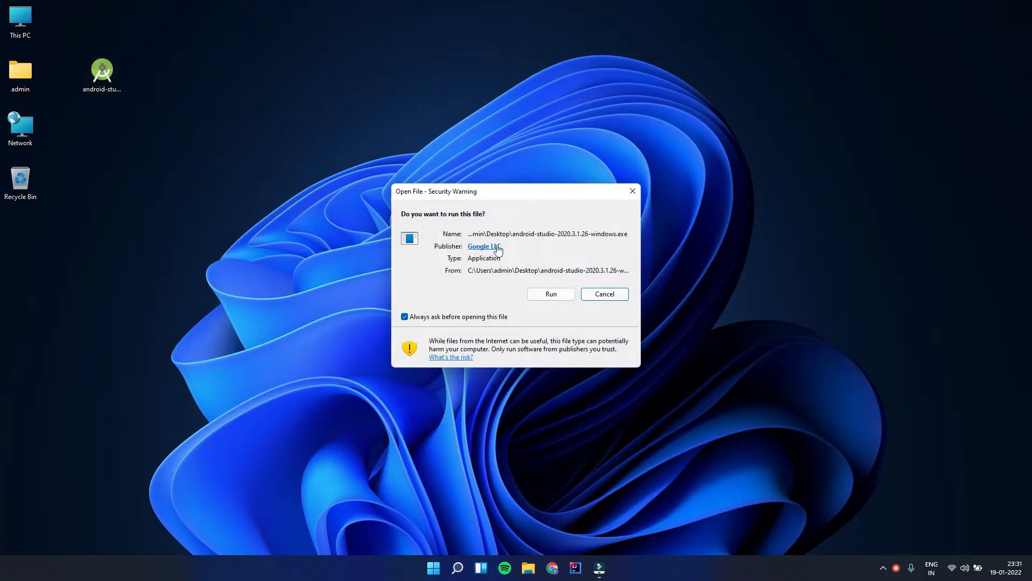
{"action": "left_click", "coordinate": [552, 294]}
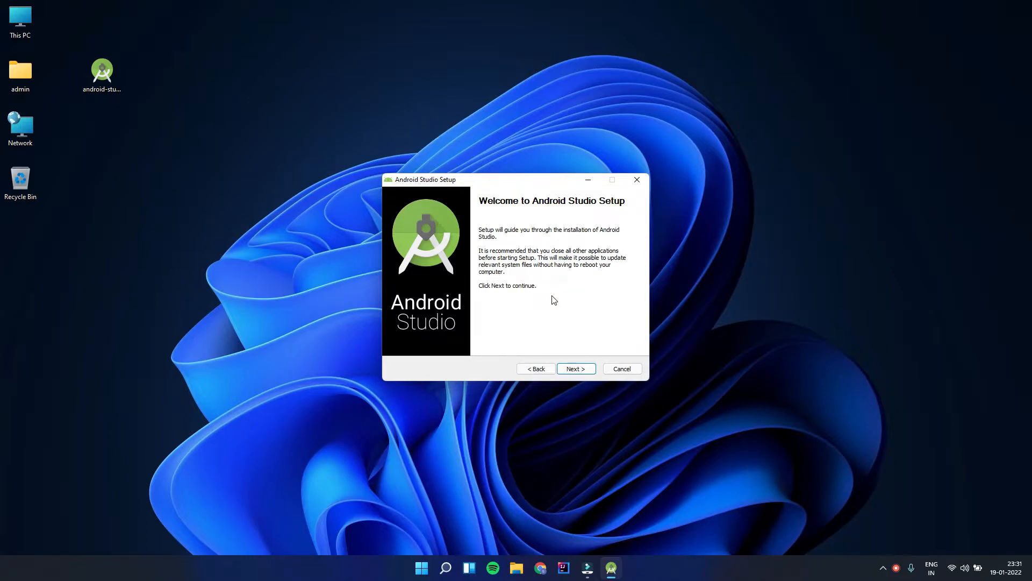
Step: Install Android Studio with Android Virtual Device in C:\Program Files\Android\Android Studio, keep the Android Studio Start menu folder, and finish with Start Android Studio enabled
{"action": "left_click", "coordinate": [578, 369]}
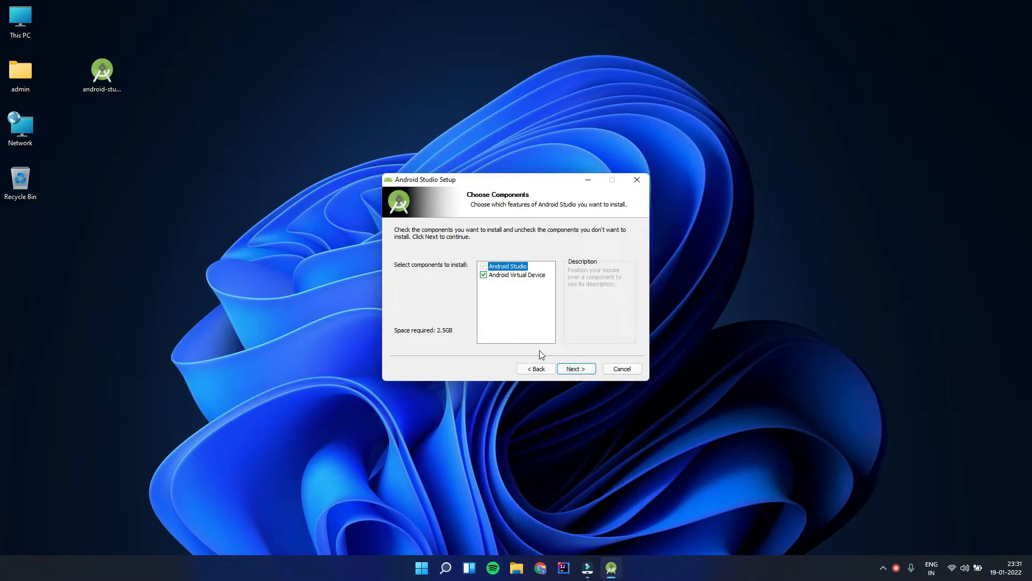
{"action": "left_click", "coordinate": [584, 373]}
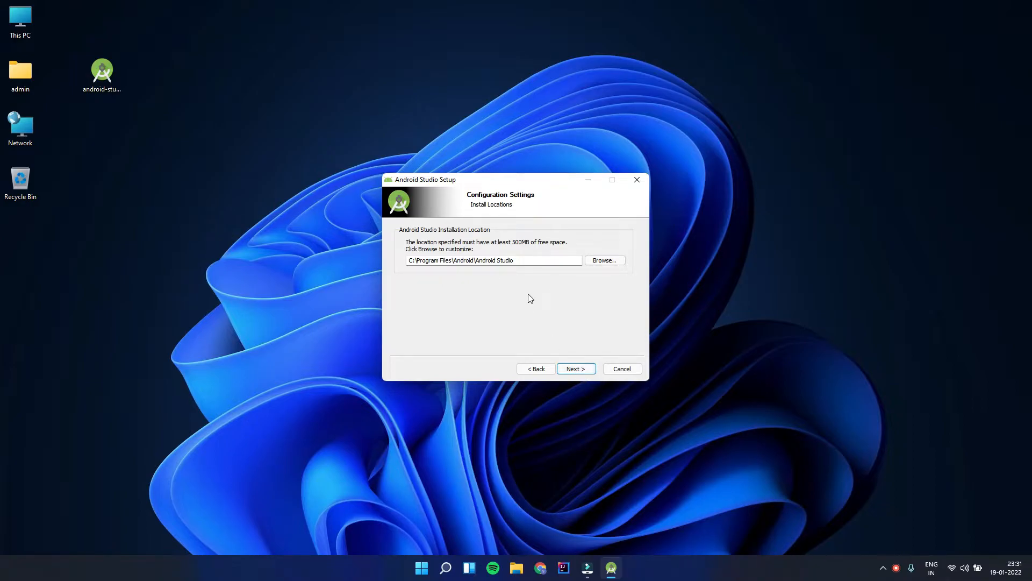
{"action": "left_click", "coordinate": [574, 369]}
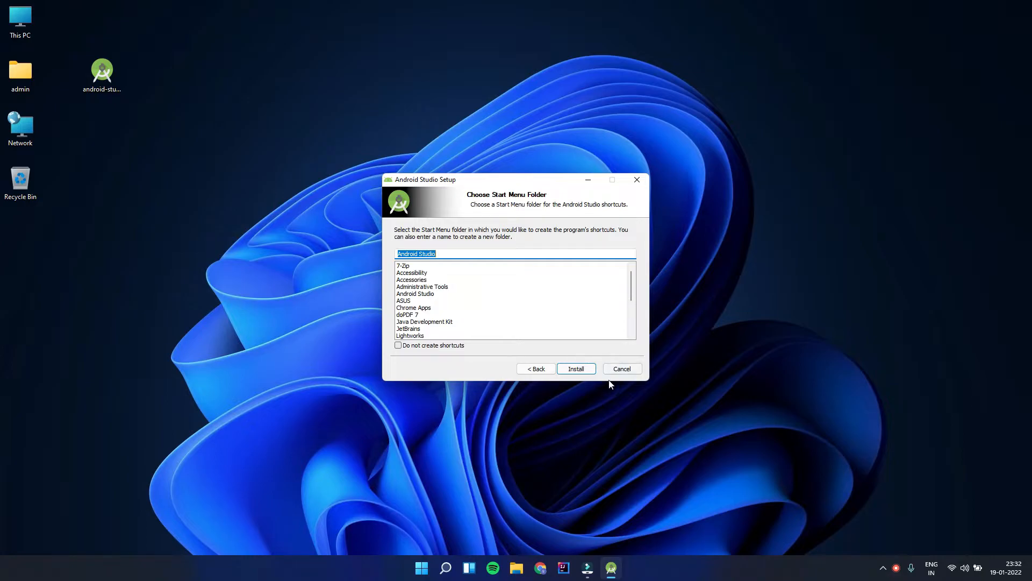
{"action": "left_click", "coordinate": [578, 373]}
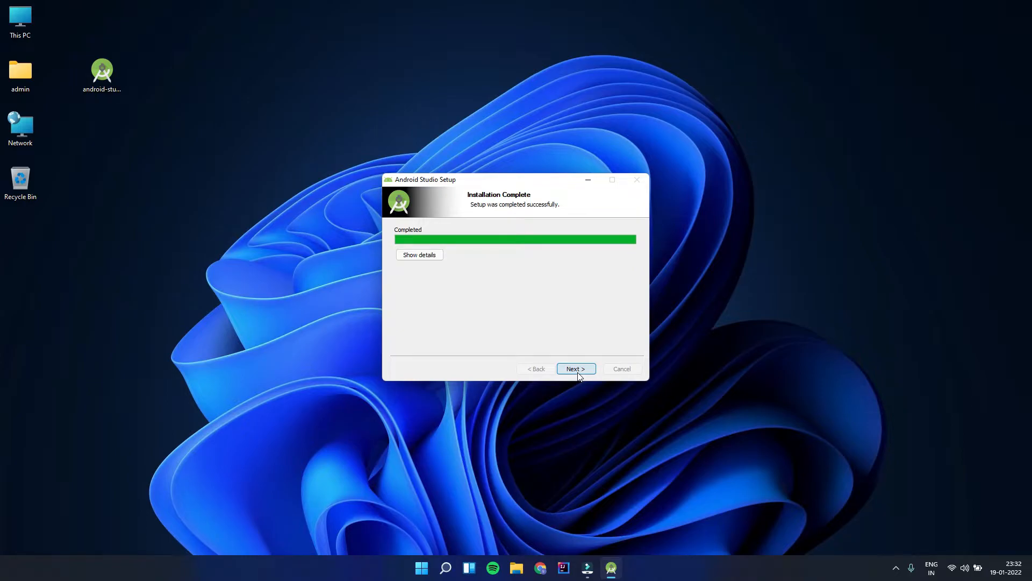
{"action": "left_click", "coordinate": [579, 372]}
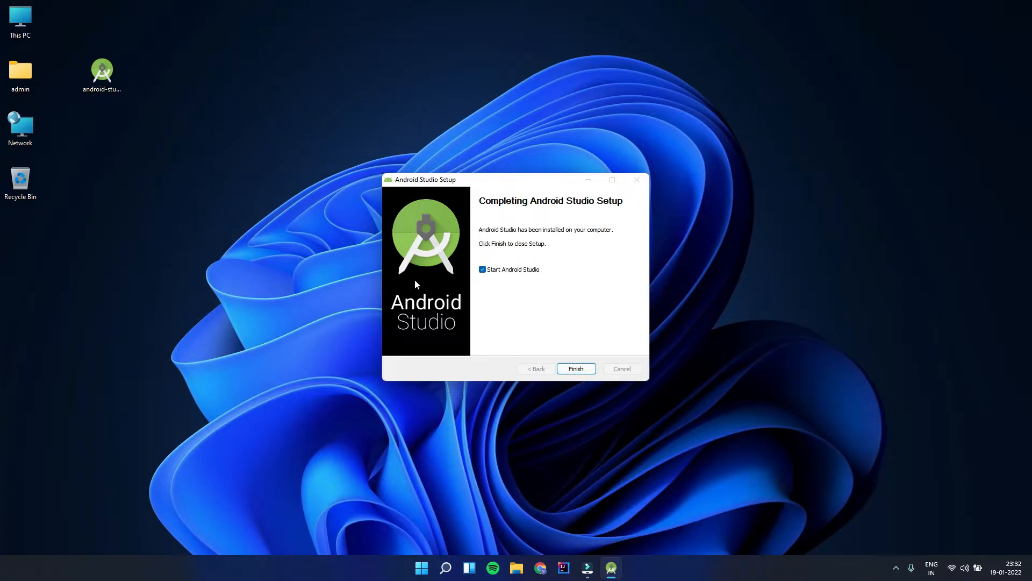
{"action": "left_click", "coordinate": [580, 370]}
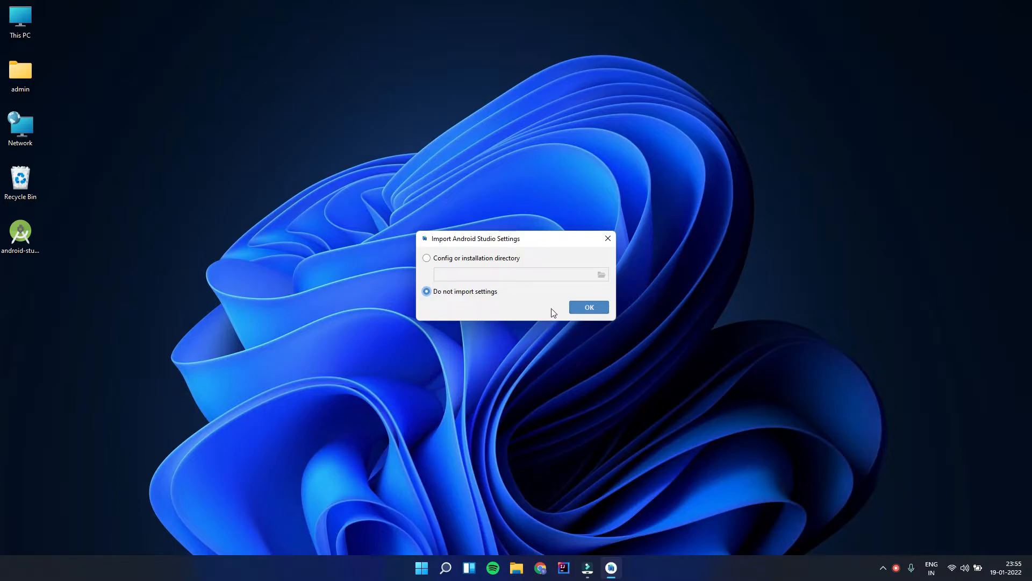
Step: Skip importing settings and set up Android Studio with the Standard install type and the Darcula theme
{"action": "left_click", "coordinate": [589, 307]}
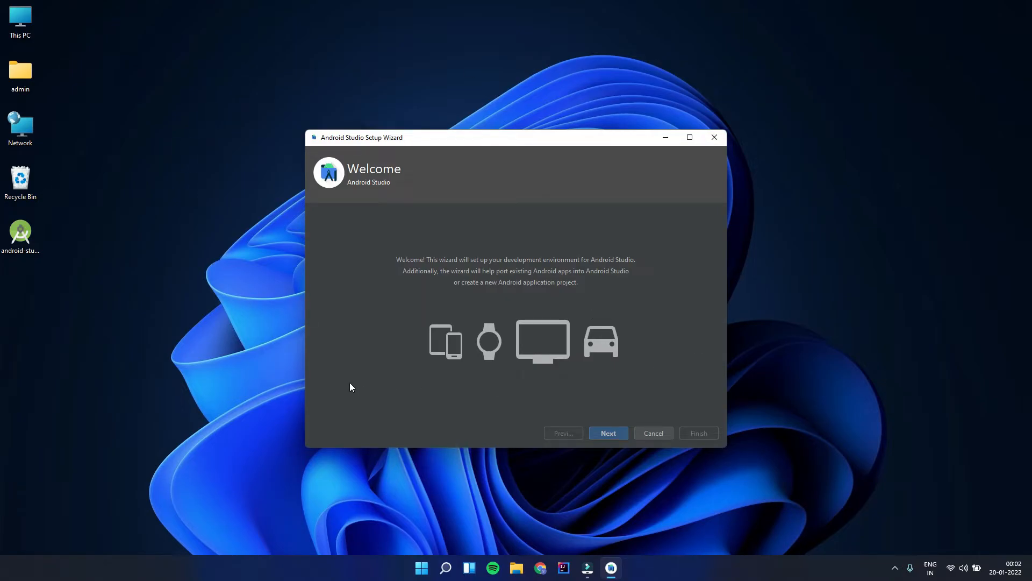
{"action": "left_click", "coordinate": [613, 434]}
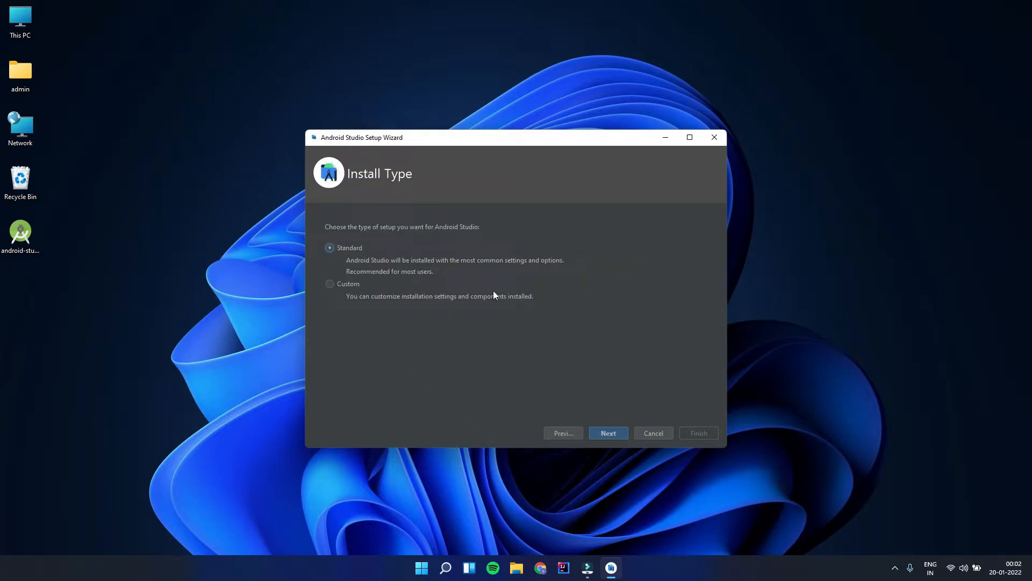
{"action": "left_click", "coordinate": [618, 436]}
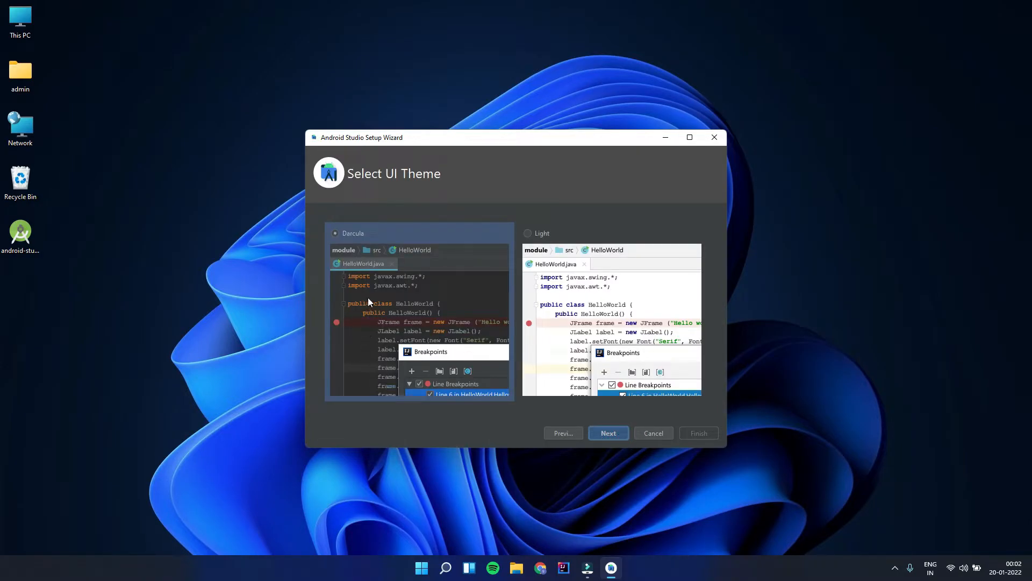
{"action": "left_click", "coordinate": [621, 434]}
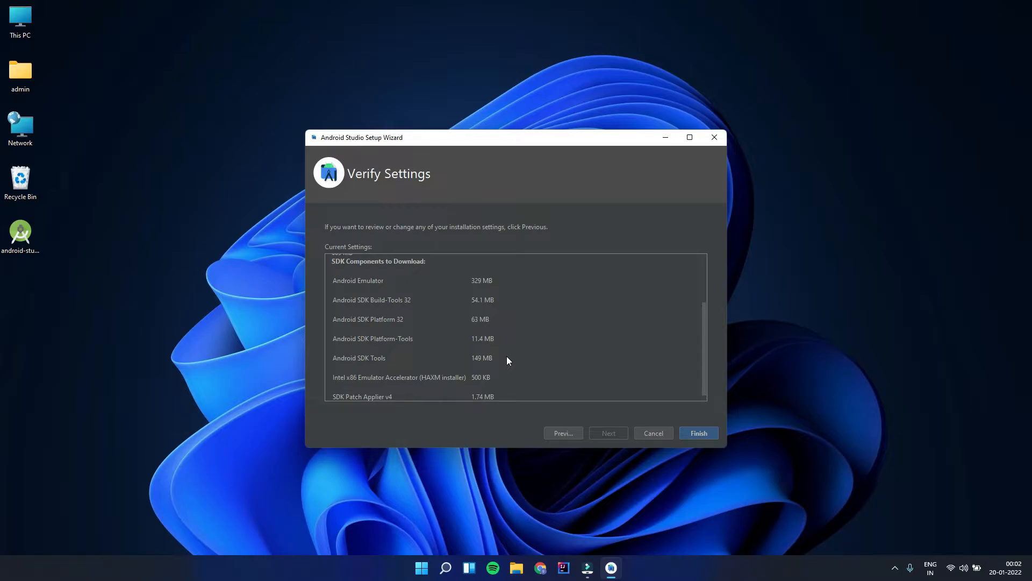
Step: Review the SDK components, download them with the progress details shown, and finish the setup wizard
{"action": "scroll", "coordinate": [518, 369], "scroll_direction": "up", "scroll_amount": 5}
{"action": "scroll", "coordinate": [518, 369], "scroll_direction": "down", "scroll_amount": 5}
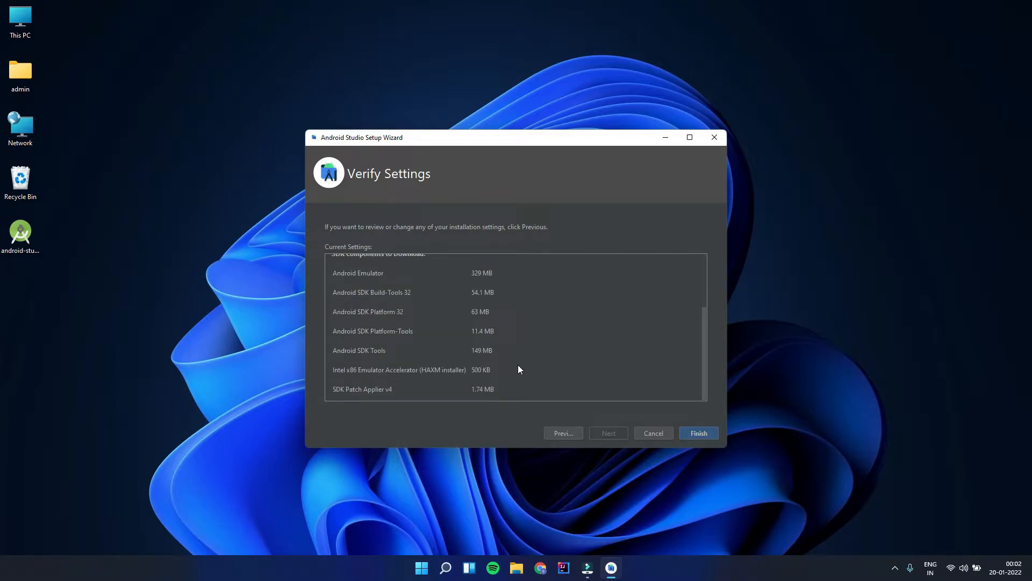
{"action": "left_click", "coordinate": [694, 433]}
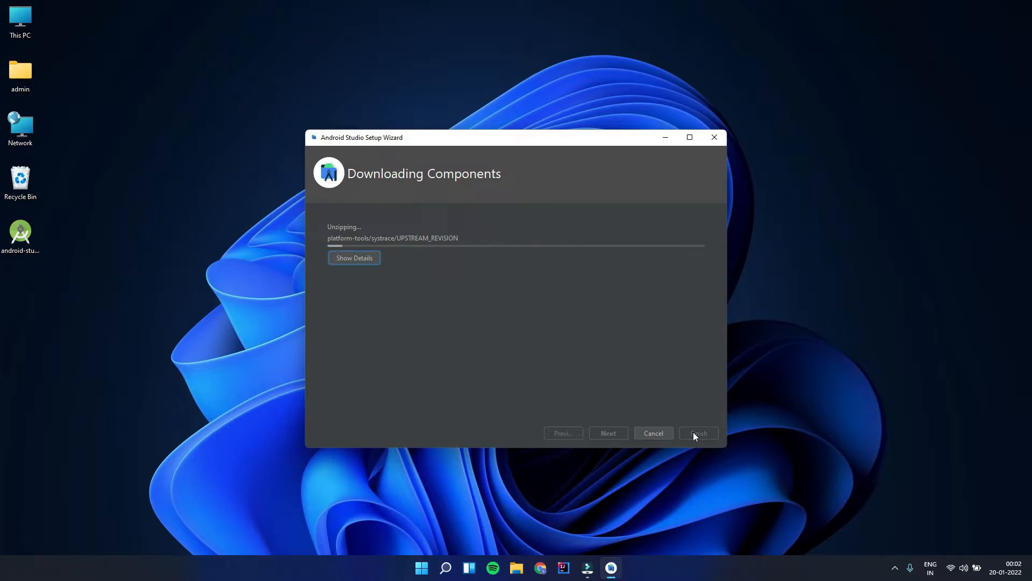
{"action": "left_click", "coordinate": [362, 259]}
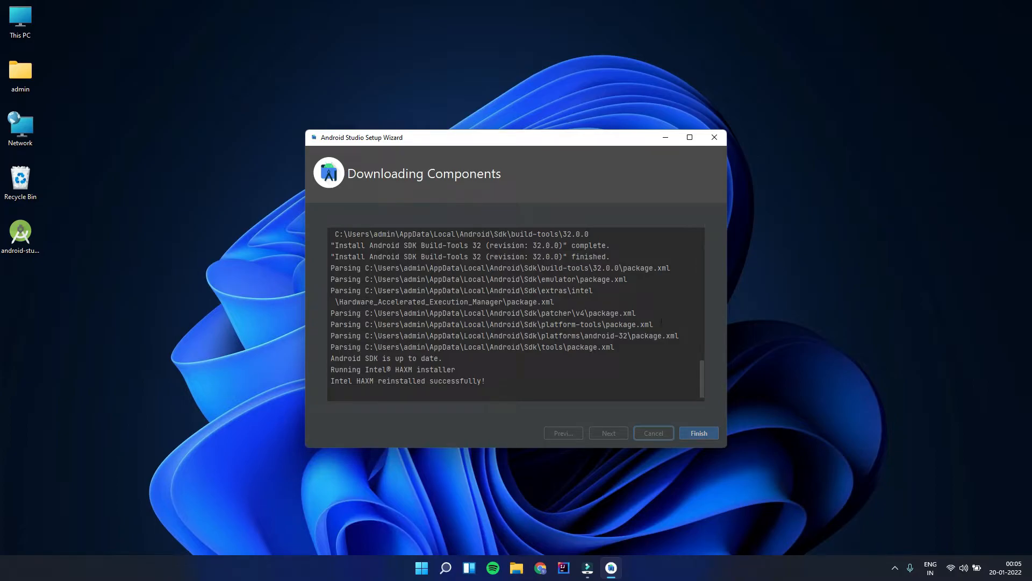
{"action": "left_click", "coordinate": [699, 433]}
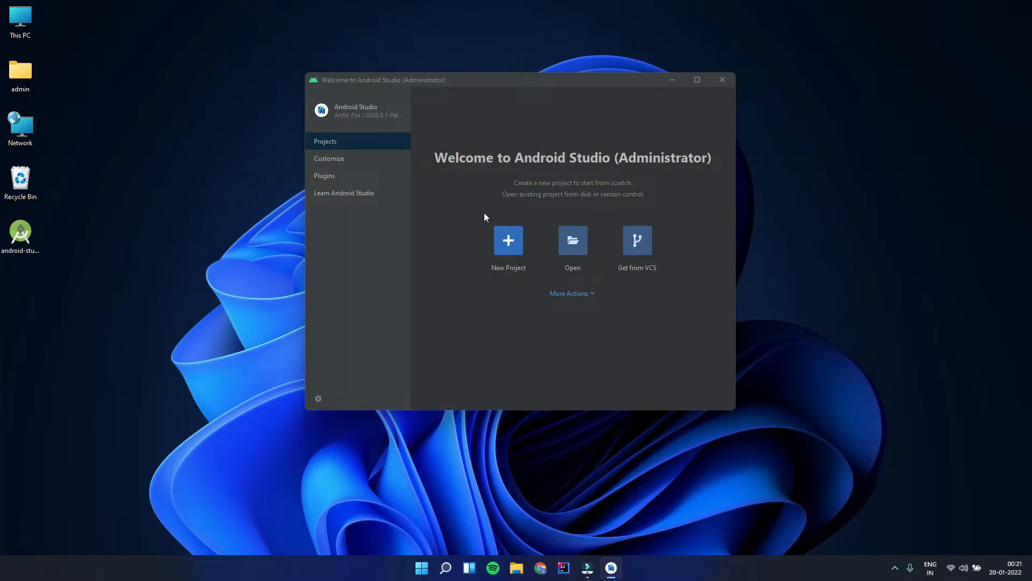
Step: Start a new phone and tablet project from the Empty Activity template
{"action": "left_click", "coordinate": [508, 234]}
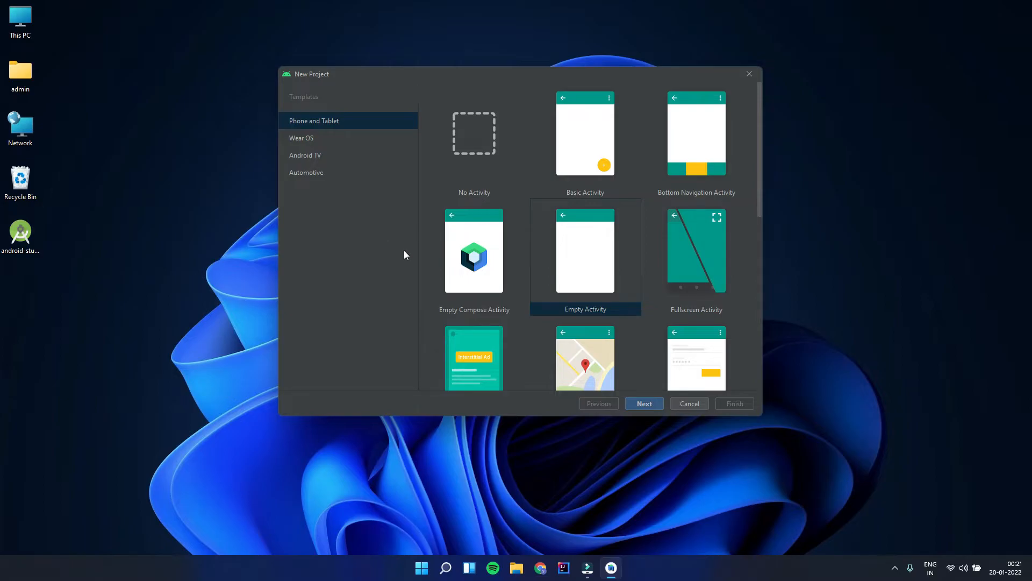
{"action": "left_click", "coordinate": [568, 262]}
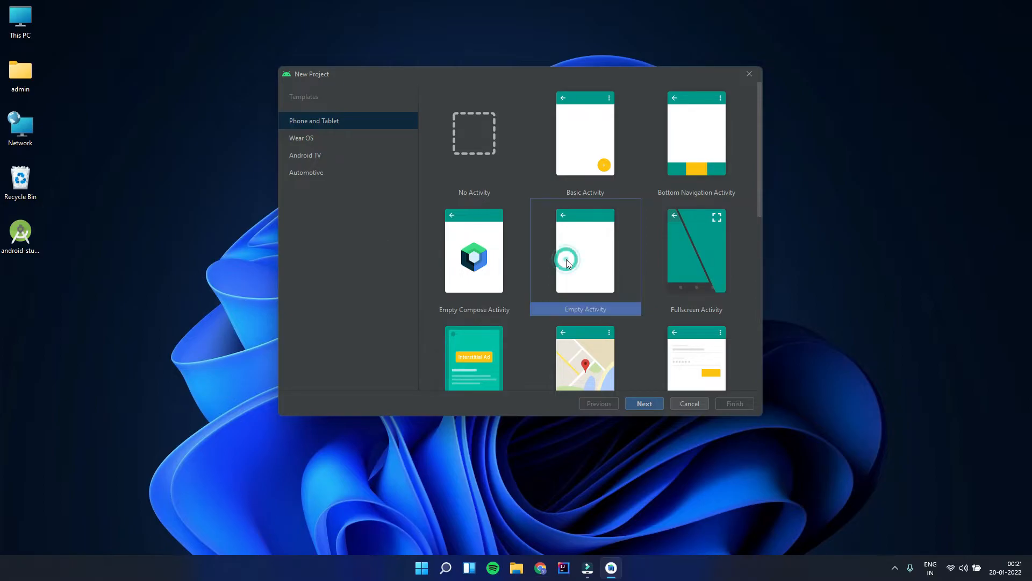
{"action": "left_click", "coordinate": [643, 400]}
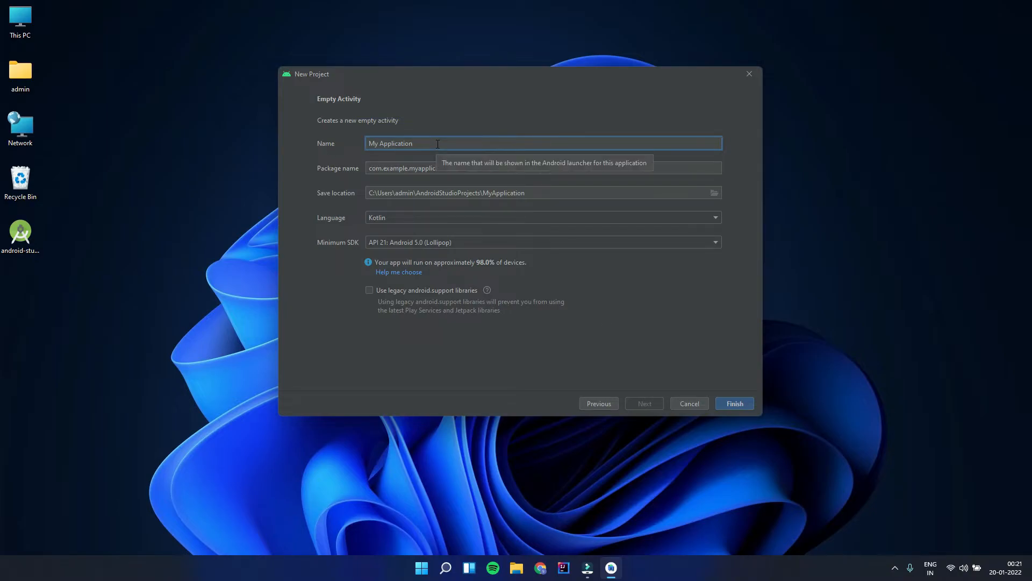
Step: Name the project MyFirstApp and set its language to Java
{"action": "key", "text": "ctrl+a"}
{"action": "type", "text": "MyFir"}
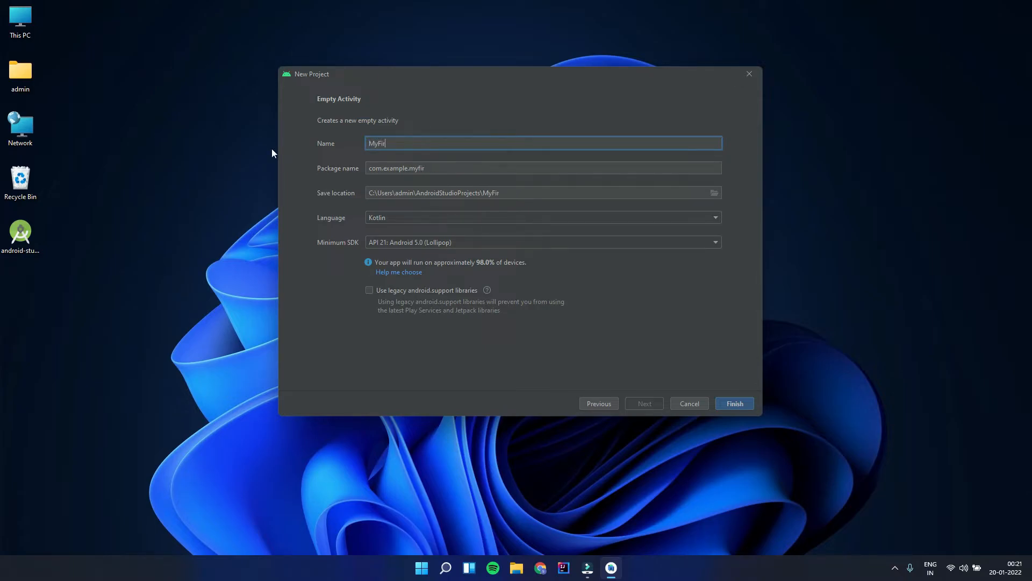
{"action": "type", "text": "stApp"}
{"action": "left_click", "coordinate": [394, 219]}
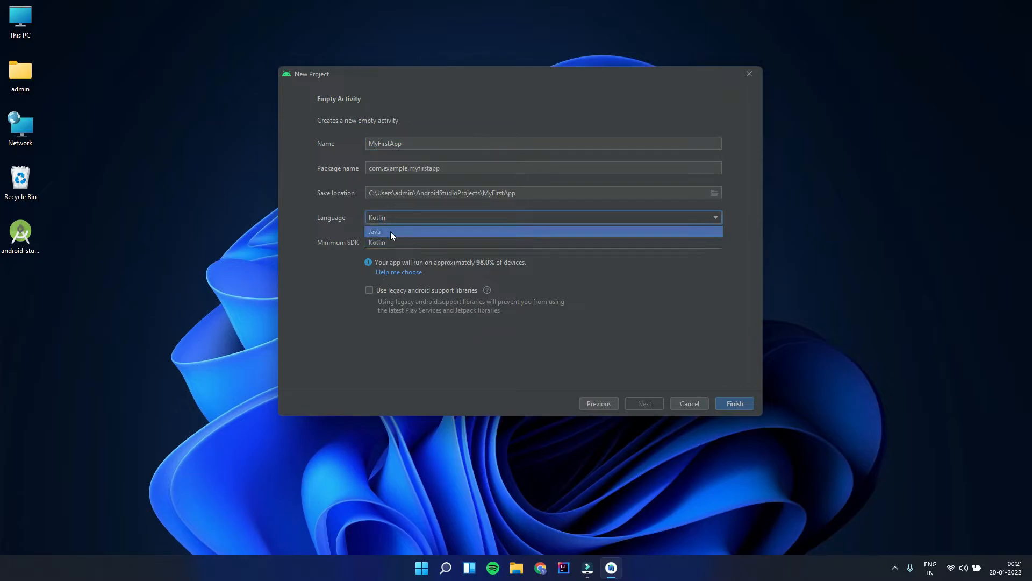
{"action": "left_click", "coordinate": [391, 232]}
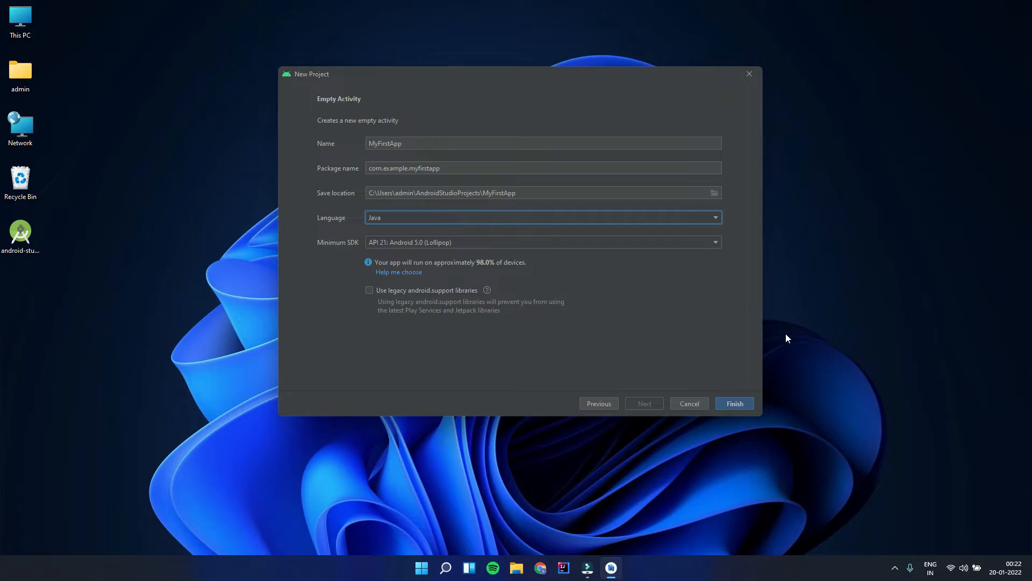
Step: Create the MyFirstApp project, hide the What's New panel and open the activity_main.xml layout
{"action": "left_click", "coordinate": [734, 404]}
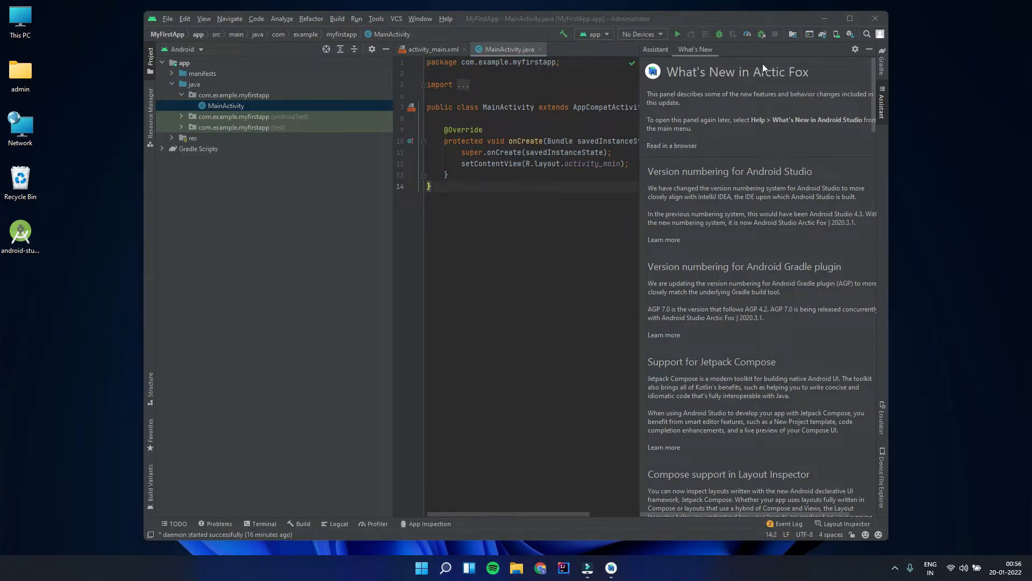
{"action": "left_click", "coordinate": [870, 48]}
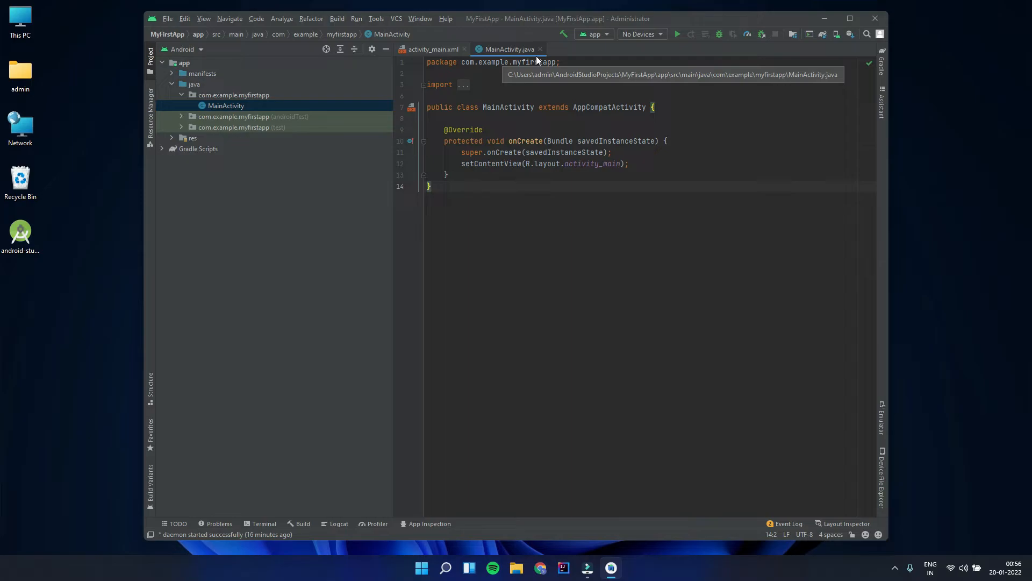
{"action": "left_click", "coordinate": [445, 50]}
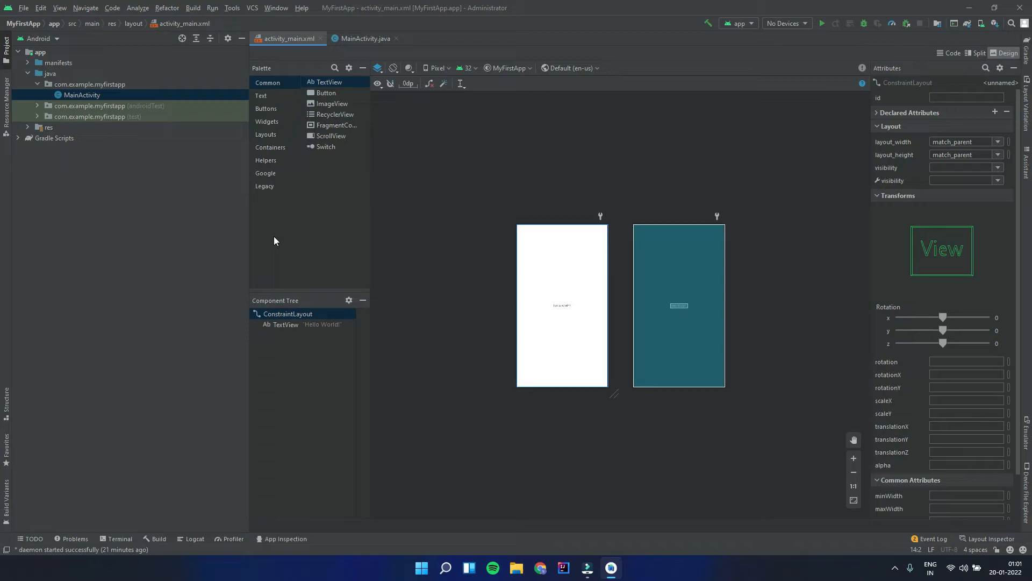
Step: Start a new virtual device in the AVD Manager using the Pixel 5 phone hardware definition
{"action": "left_click", "coordinate": [981, 24]}
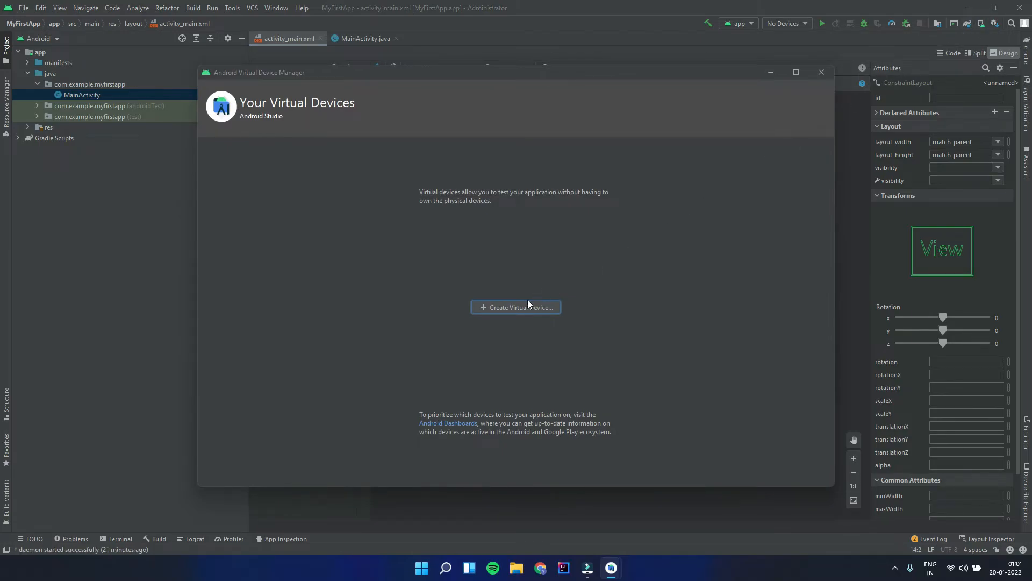
{"action": "left_click", "coordinate": [513, 309]}
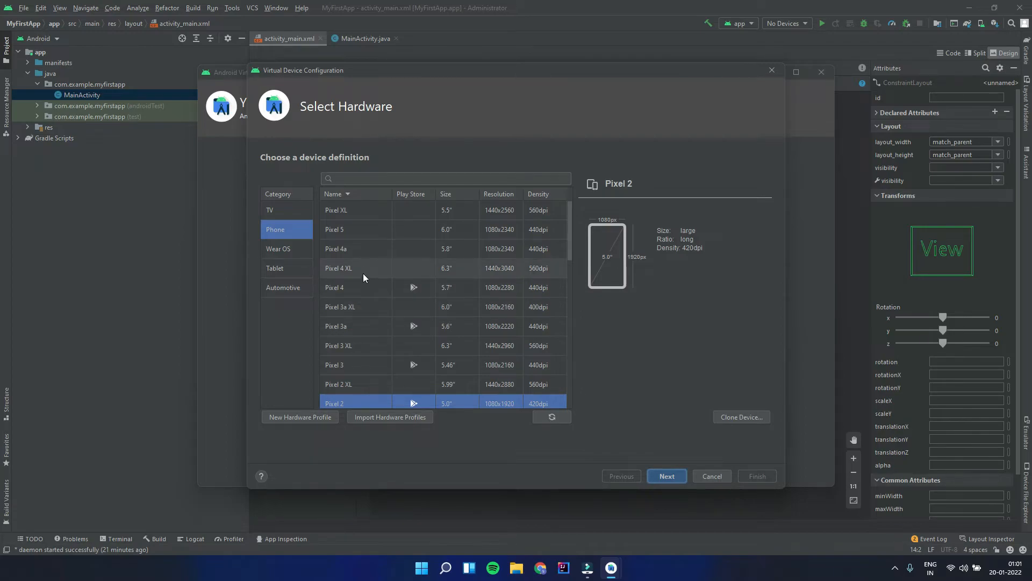
{"action": "left_click", "coordinate": [355, 233]}
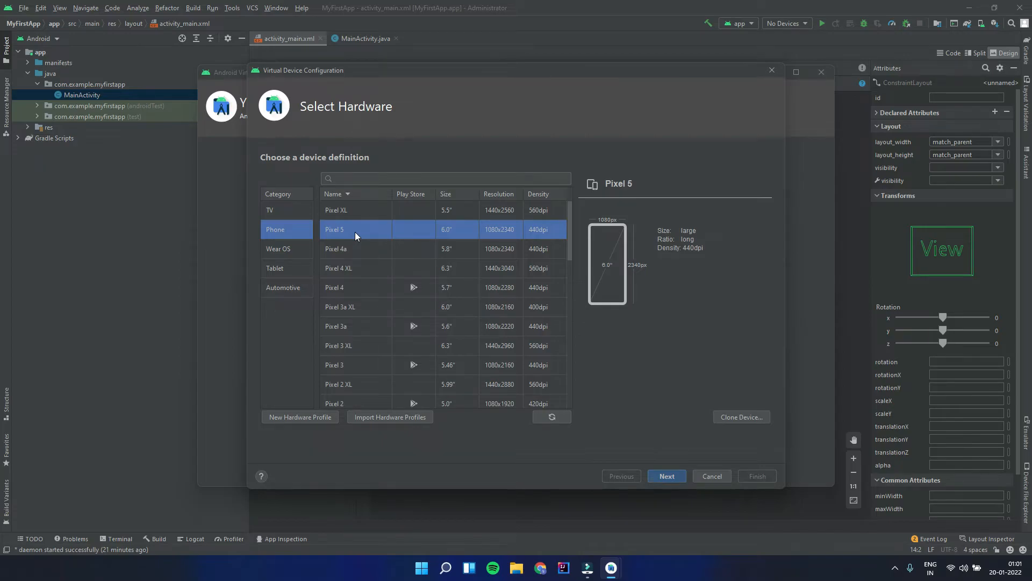
{"action": "left_click", "coordinate": [668, 476]}
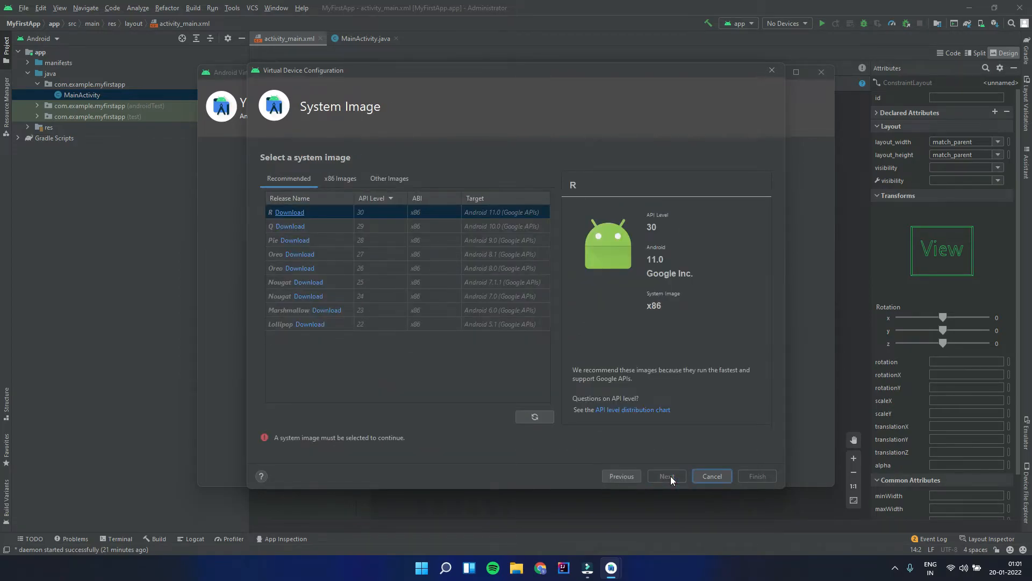
Step: Download and install the Pie system image (API 28, Android 9.0, x86), accepting its license agreement
{"action": "left_click", "coordinate": [296, 240]}
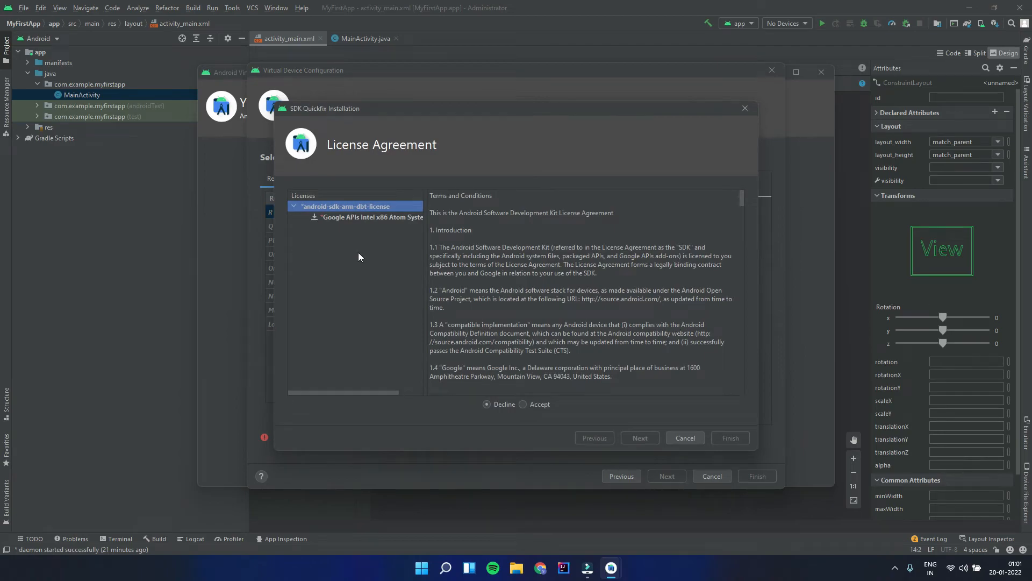
{"action": "left_click", "coordinate": [533, 403]}
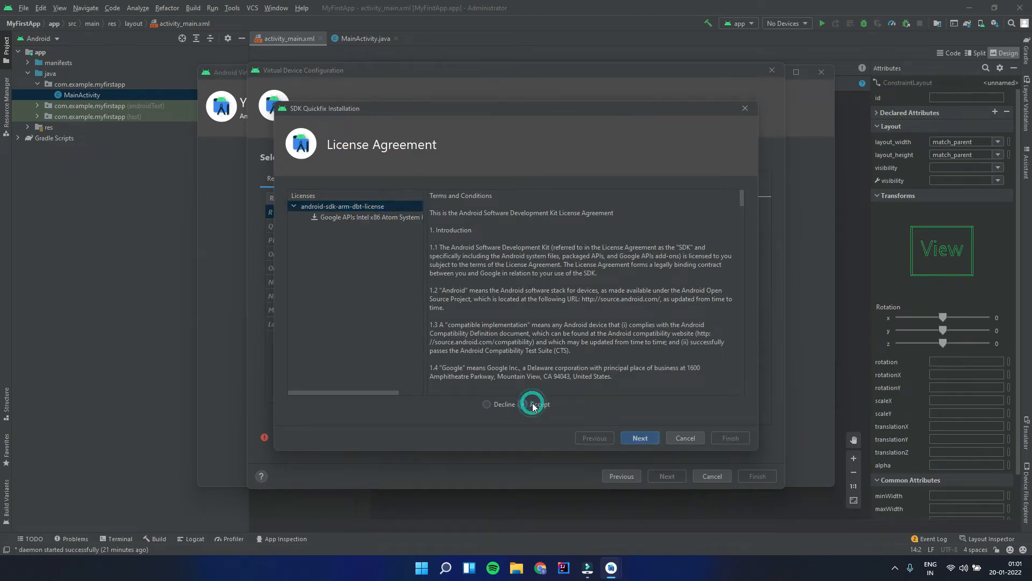
{"action": "left_click", "coordinate": [640, 438]}
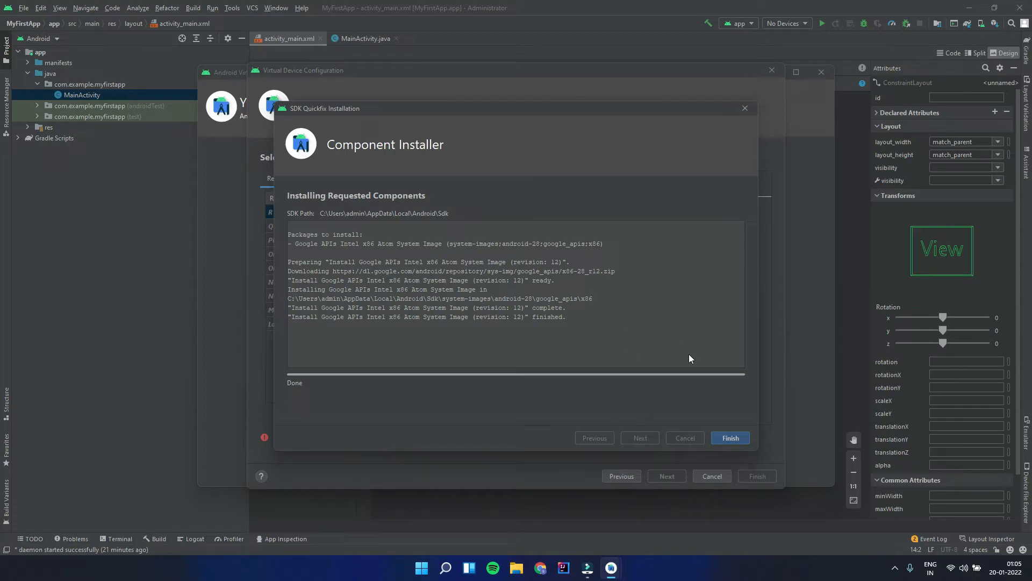
{"action": "left_click", "coordinate": [730, 437]}
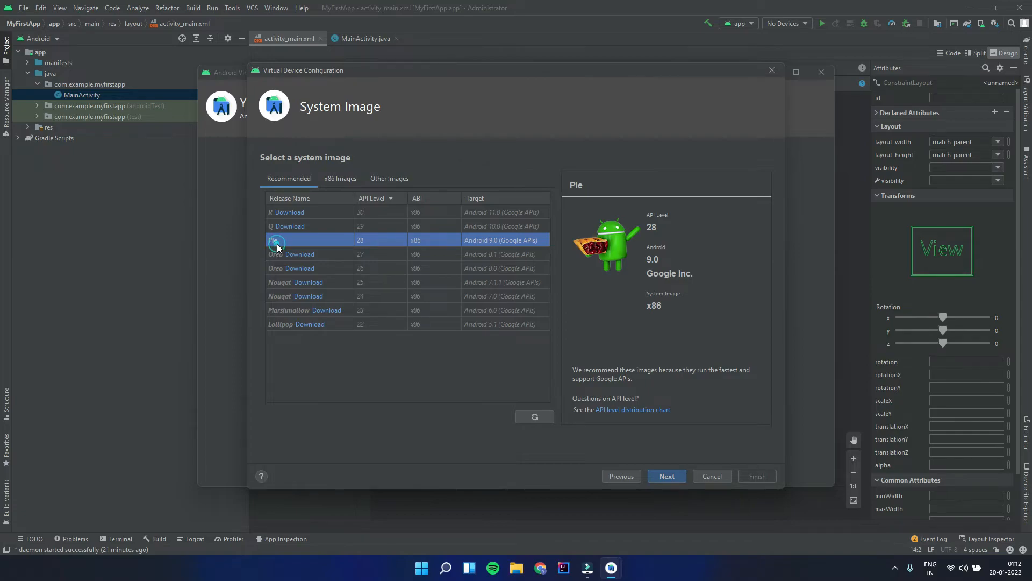
Step: Finish the Pixel 5 API 28 virtual device with the Pie image and try to run the app on it
{"action": "left_click", "coordinate": [656, 474]}
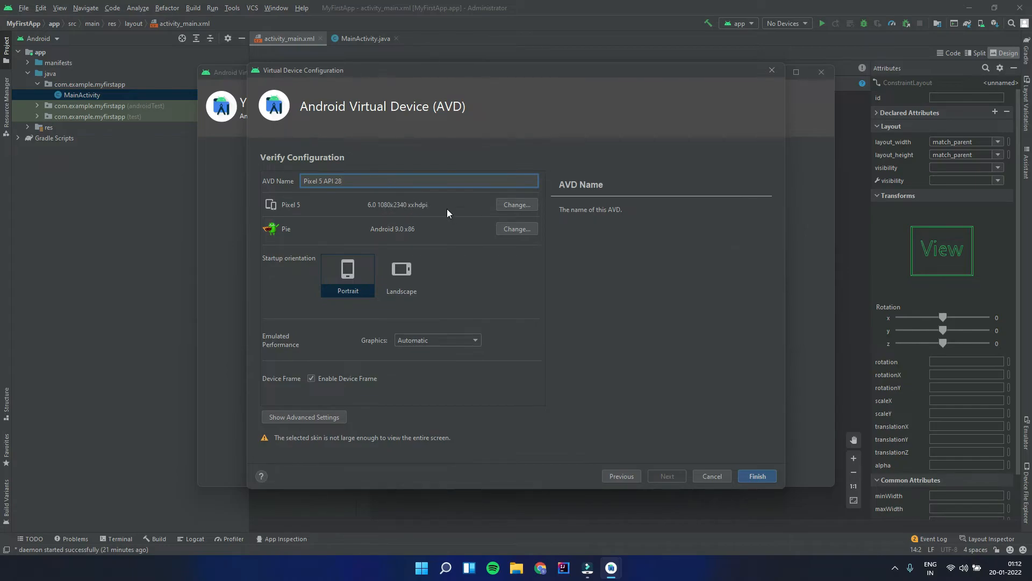
{"action": "left_click", "coordinate": [755, 476]}
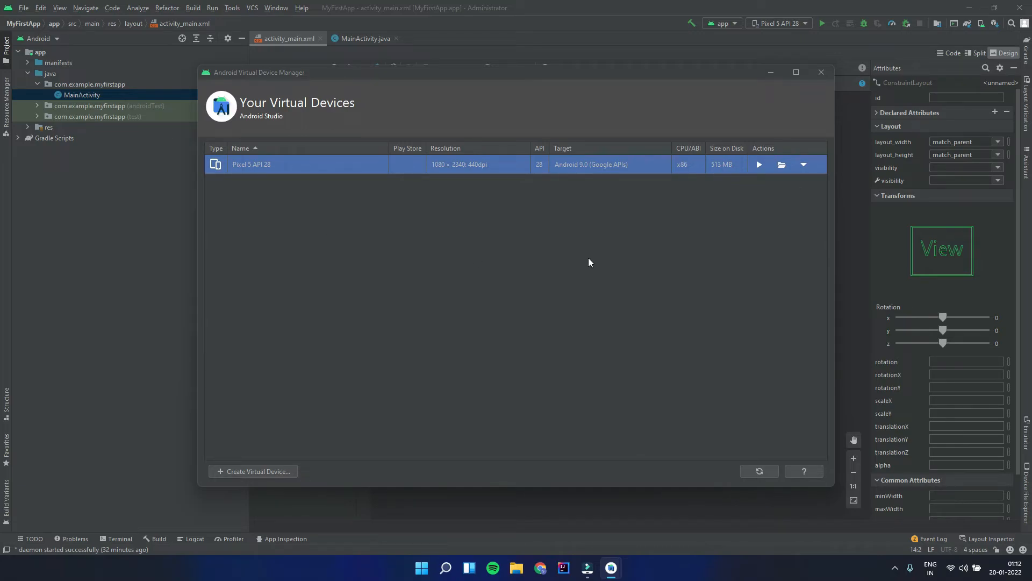
{"action": "left_click", "coordinate": [815, 71]}
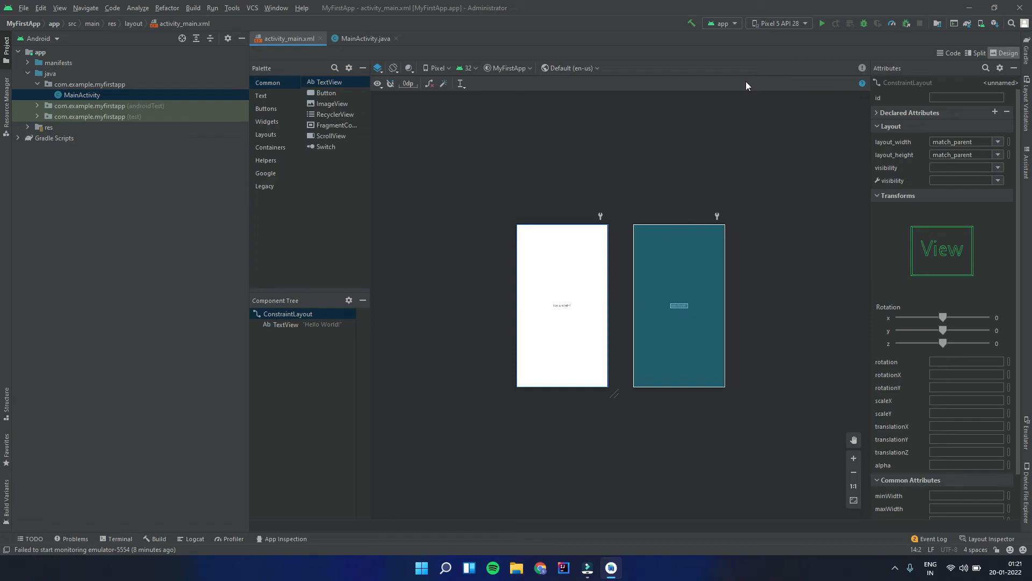
{"action": "left_click", "coordinate": [823, 24]}
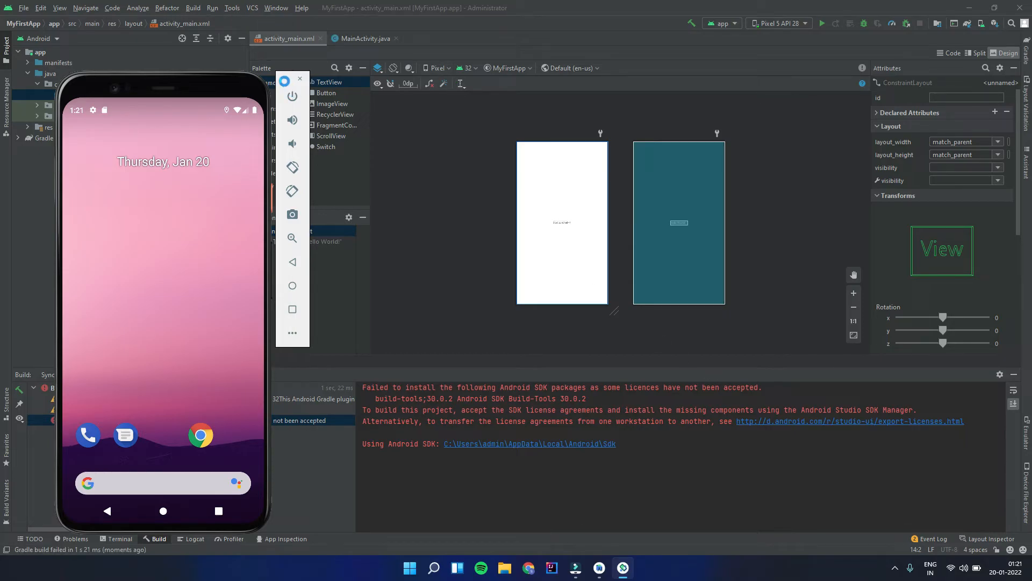
{"action": "left_click", "coordinate": [240, 21]}
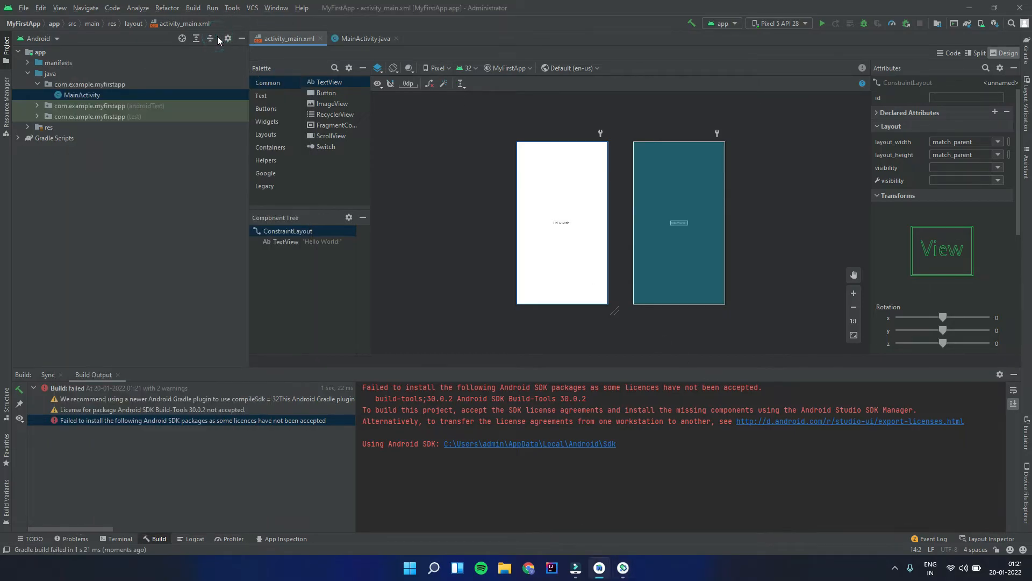
Step: Mark Android SDK Command-line Tools (latest) for installation in the SDK Manager and apply the change
{"action": "left_click", "coordinate": [232, 8]}
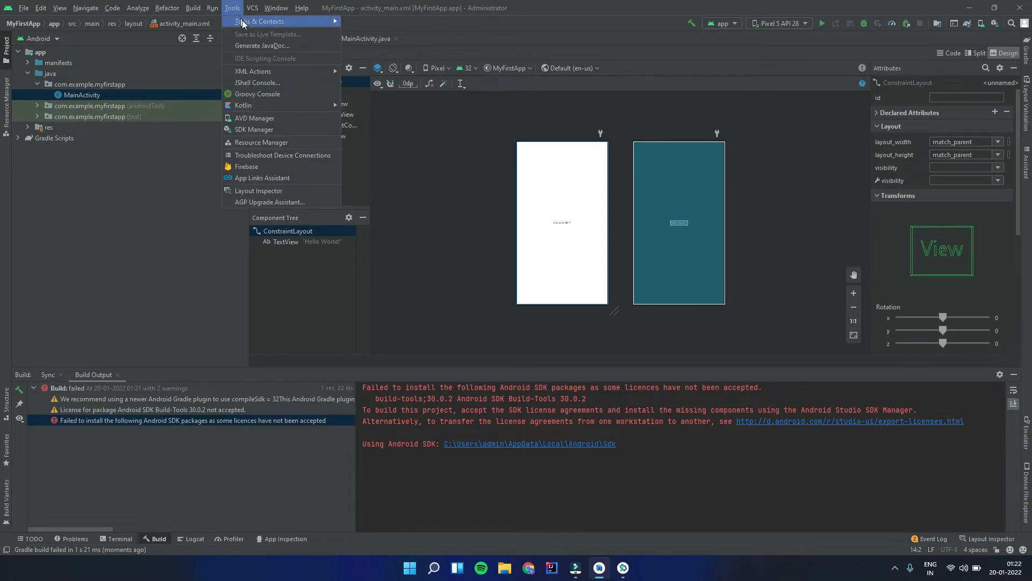
{"action": "left_click", "coordinate": [262, 130]}
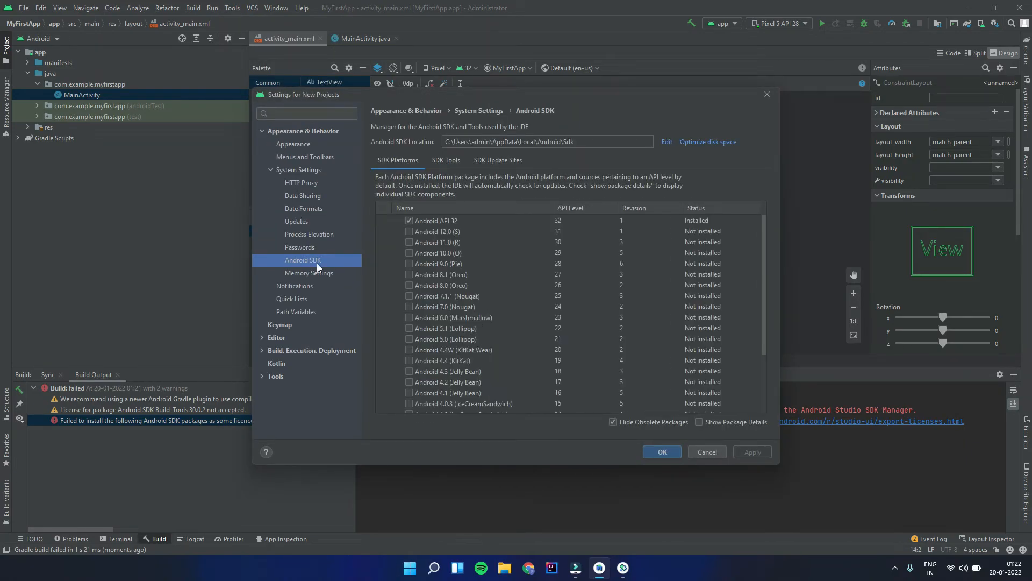
{"action": "left_click", "coordinate": [448, 158]}
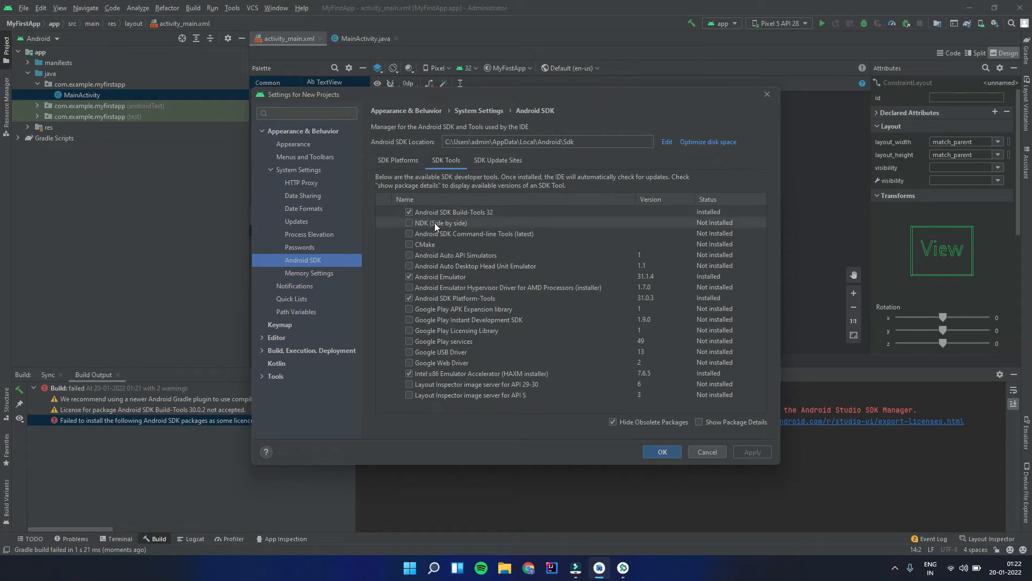
{"action": "left_click", "coordinate": [409, 233]}
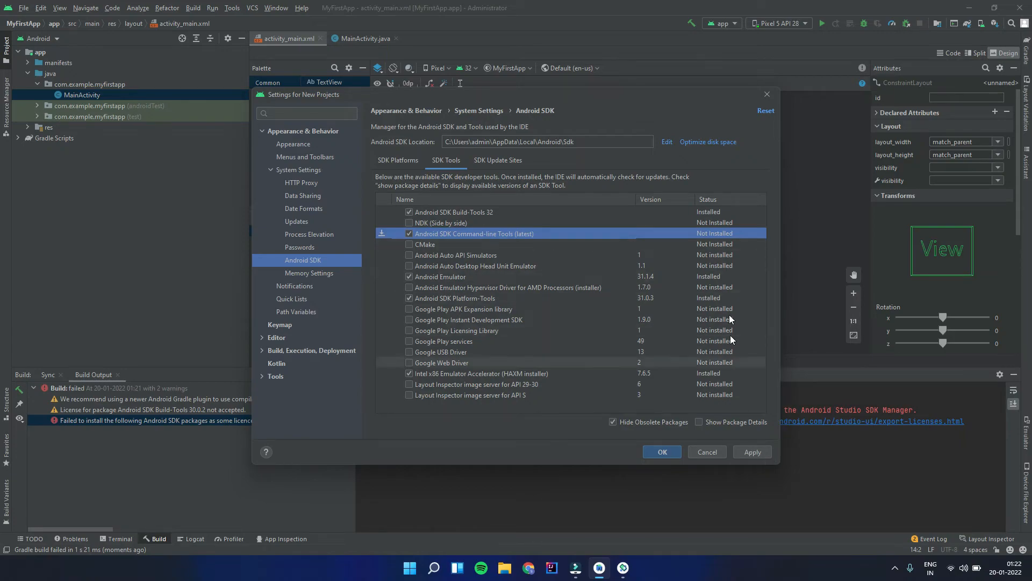
{"action": "left_click", "coordinate": [755, 452]}
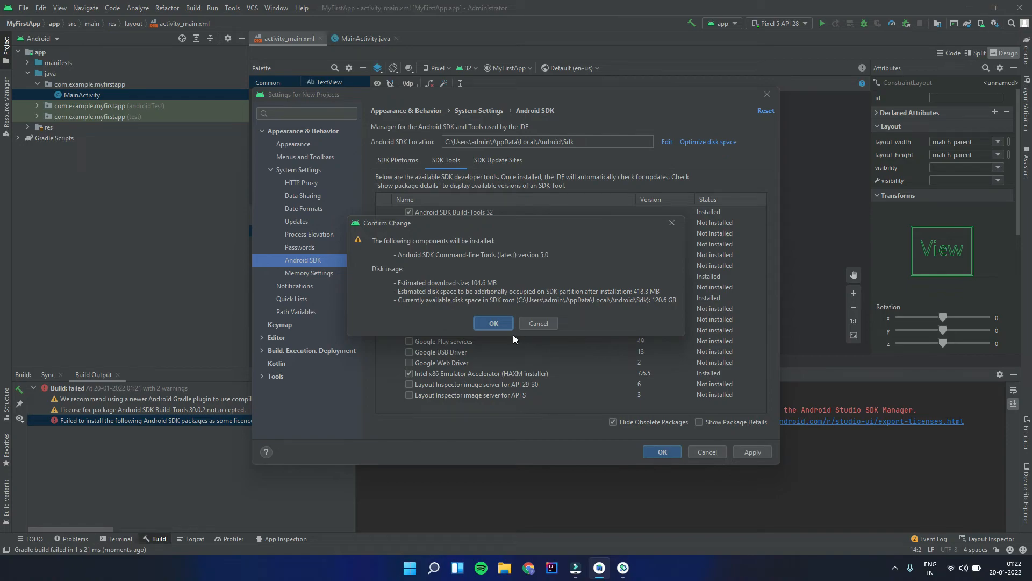
Step: Confirm the command-line tools installation, accept the android-sdk-license, complete the install and close the SDK settings
{"action": "left_click", "coordinate": [502, 325]}
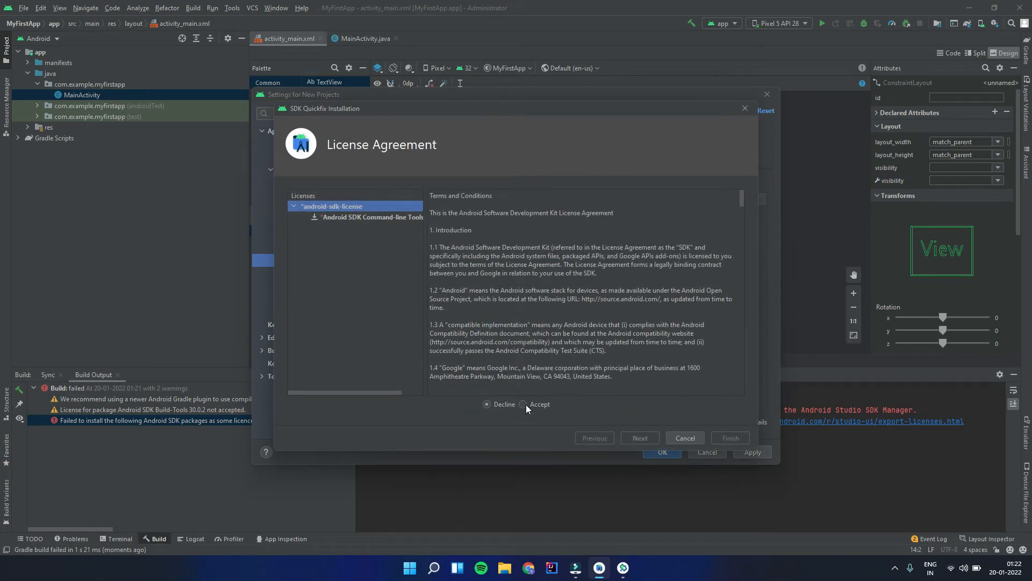
{"action": "left_click", "coordinate": [523, 405]}
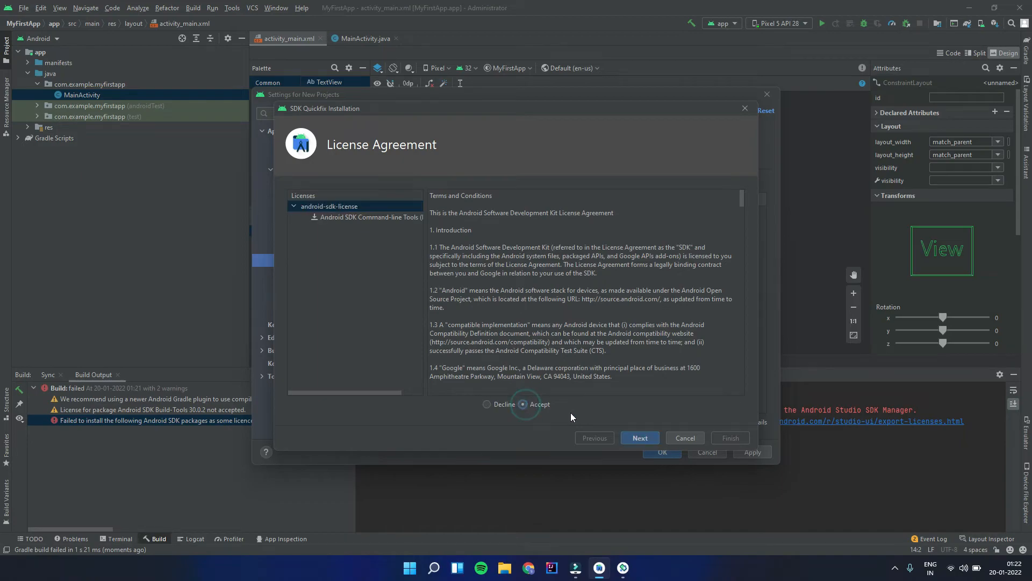
{"action": "left_click", "coordinate": [645, 438]}
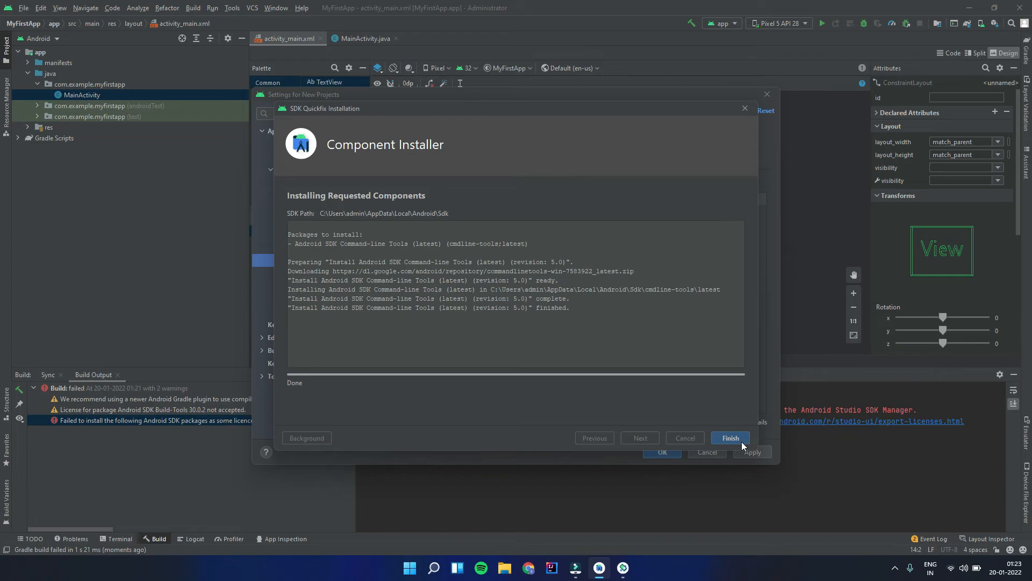
{"action": "left_click", "coordinate": [732, 438]}
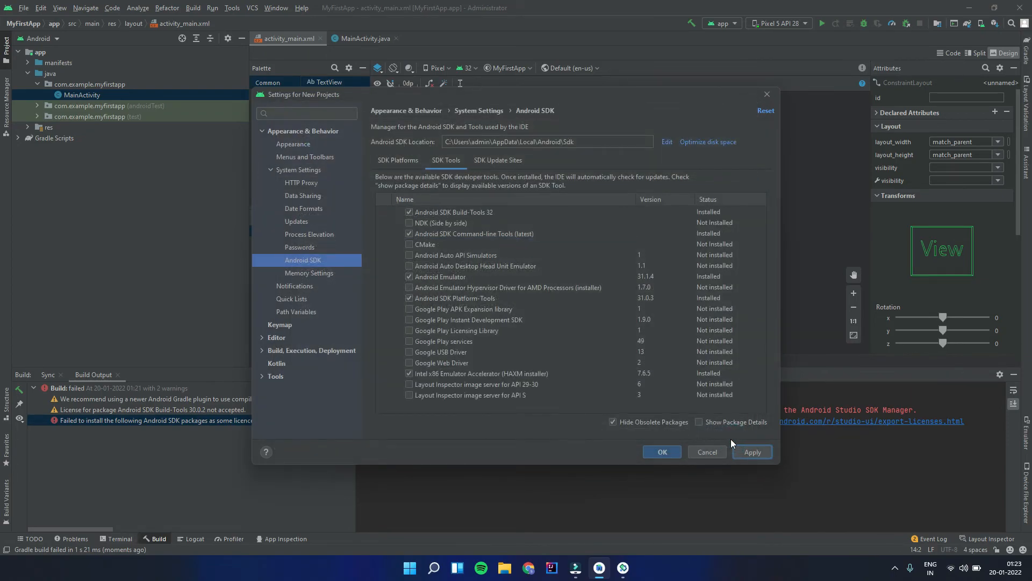
{"action": "left_click", "coordinate": [662, 451]}
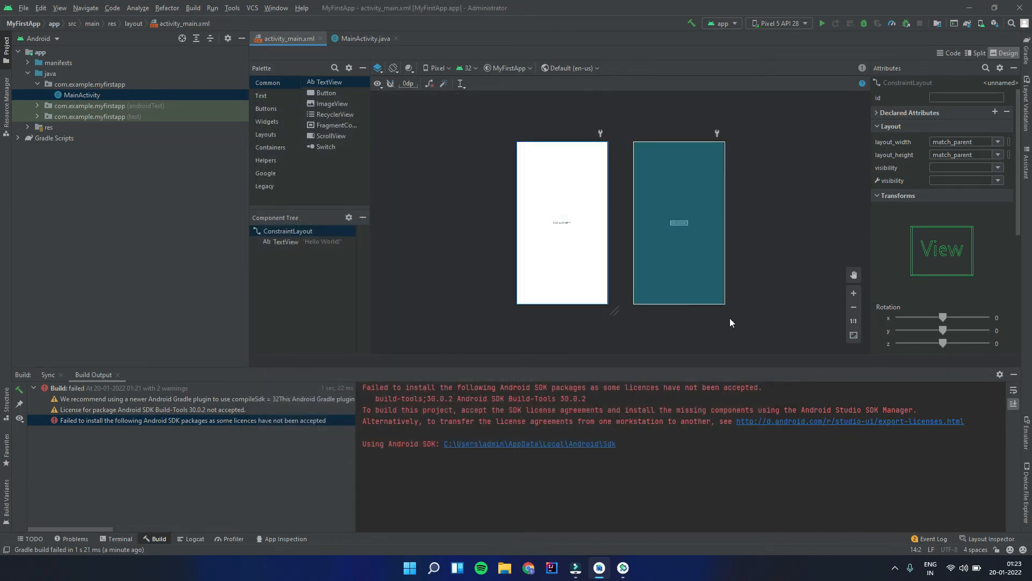
Step: Run the app again on the Pixel 5 API 28 device and bring its emulator window to the front
{"action": "left_click", "coordinate": [822, 25]}
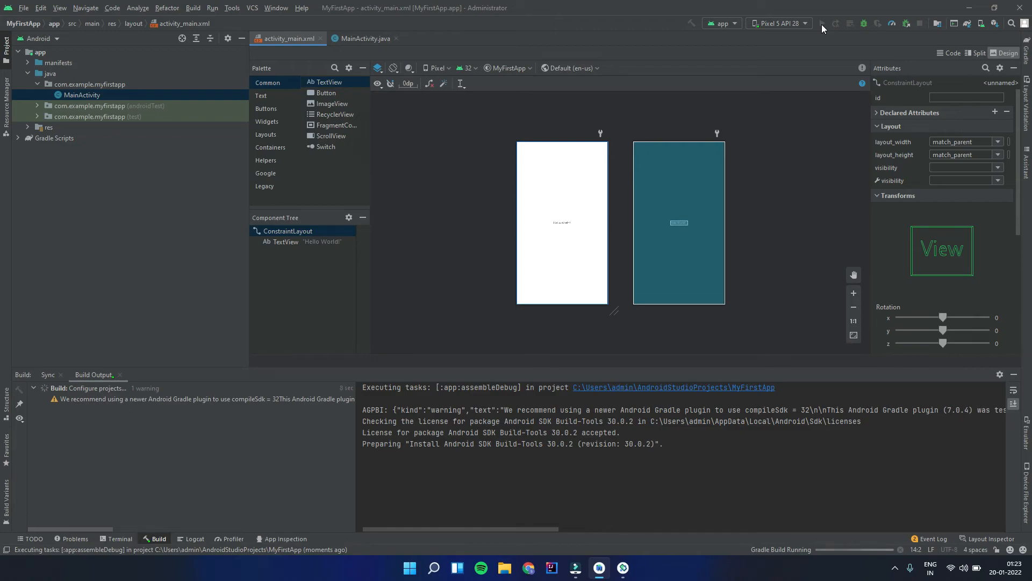
{"action": "left_click", "coordinate": [626, 569]}
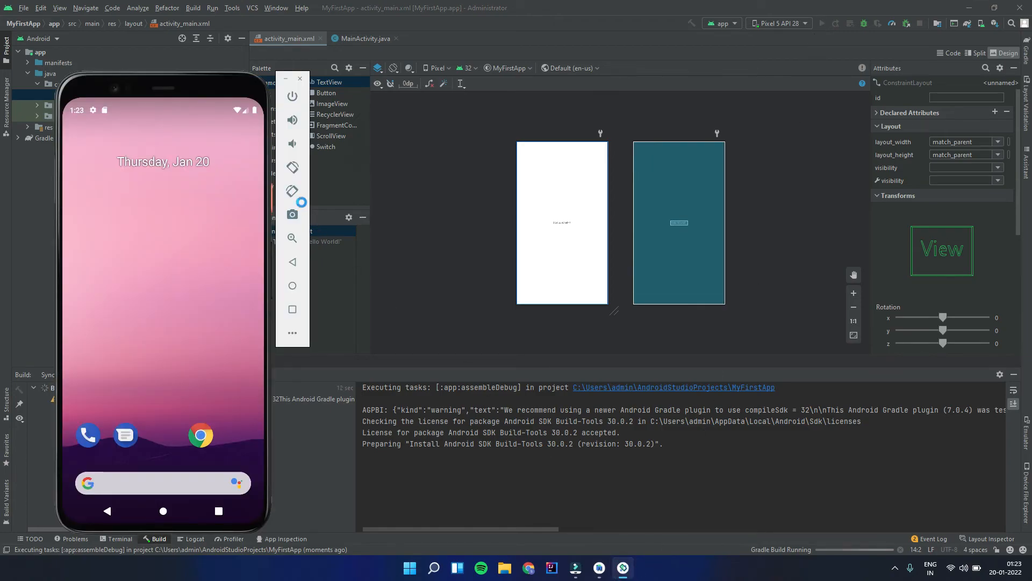
{"action": "left_click_drag", "start_coordinate": [124, 418], "coordinate": [140, 406]}
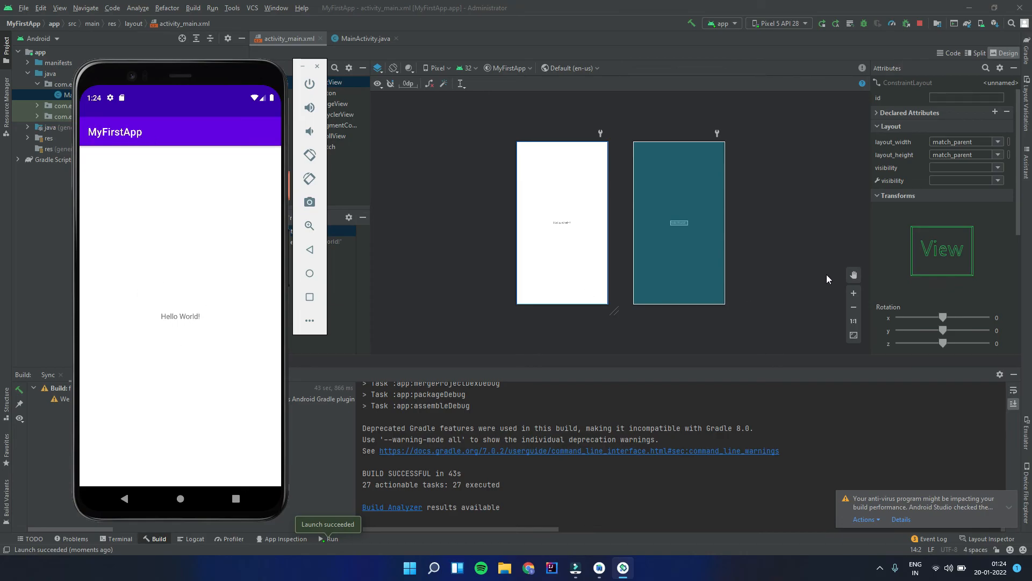
Step: Enlarge the activity_main.xml layout preview to 33% to examine the Hello World! text
{"action": "left_click", "coordinate": [854, 292]}
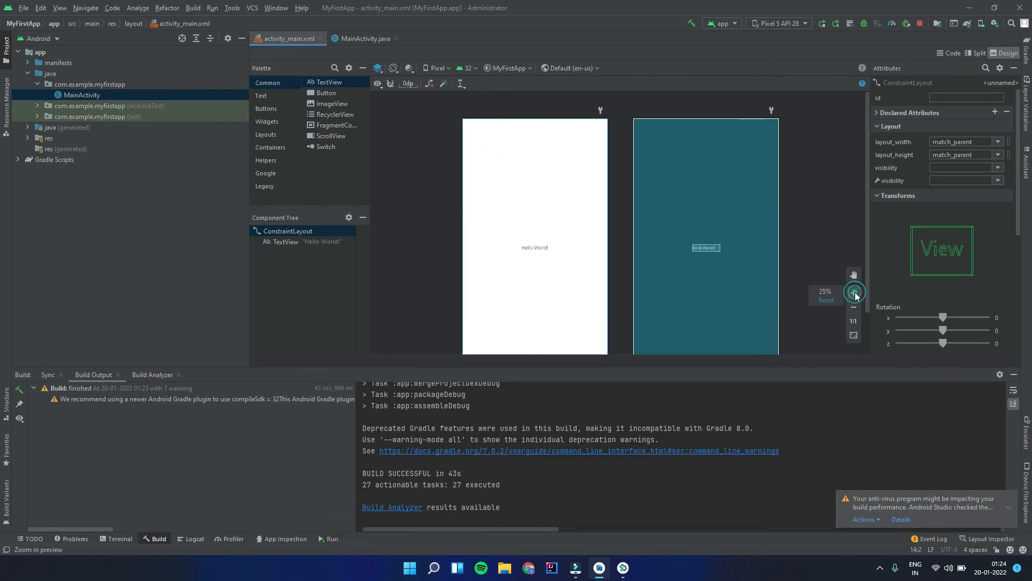
{"action": "left_click", "coordinate": [855, 293]}
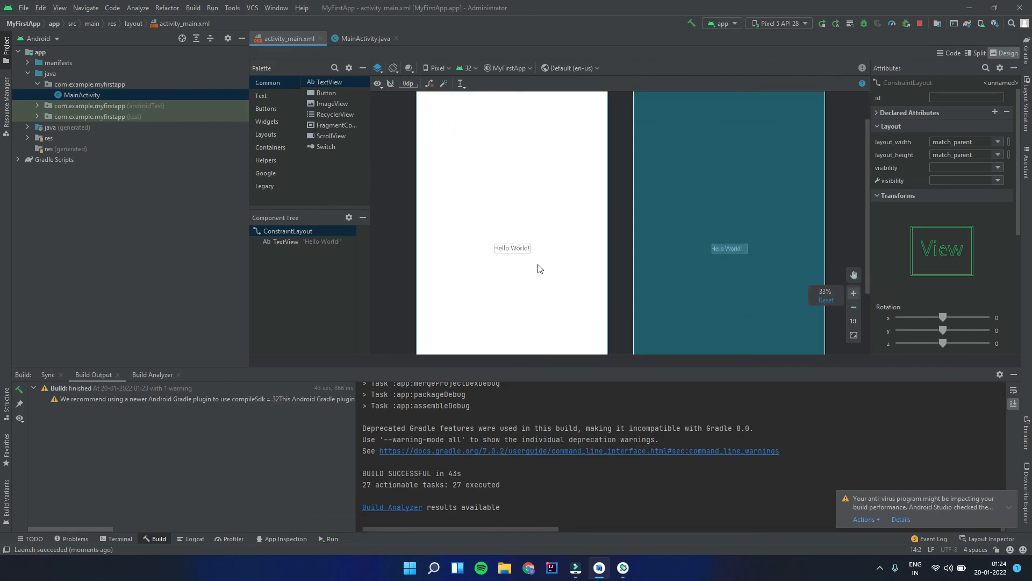